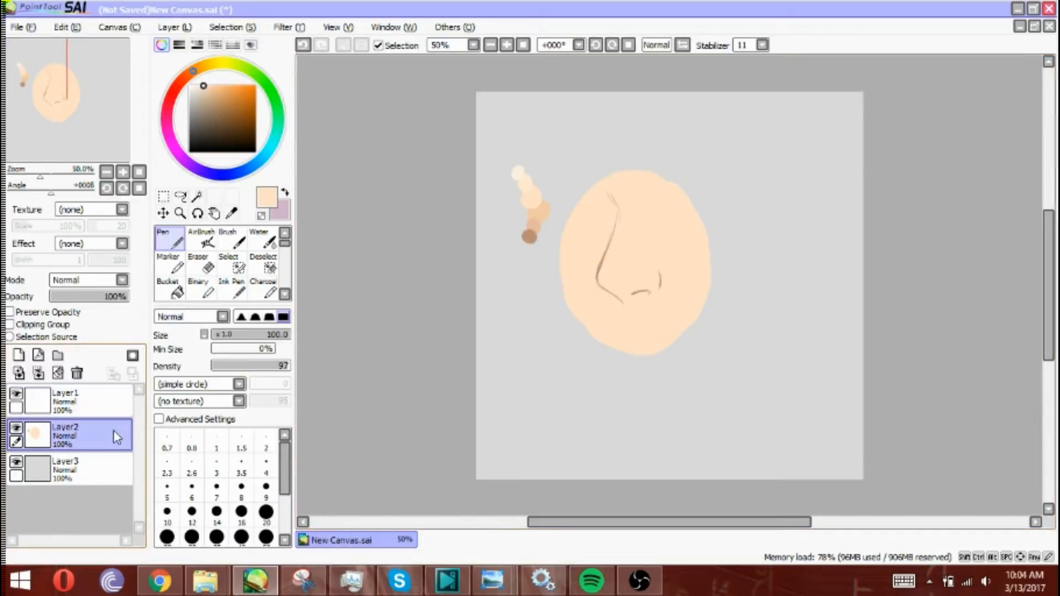
Step: Duplicate the skin-shape layer Layer2 and the line-art layer Layer1
left_click(190, 30)
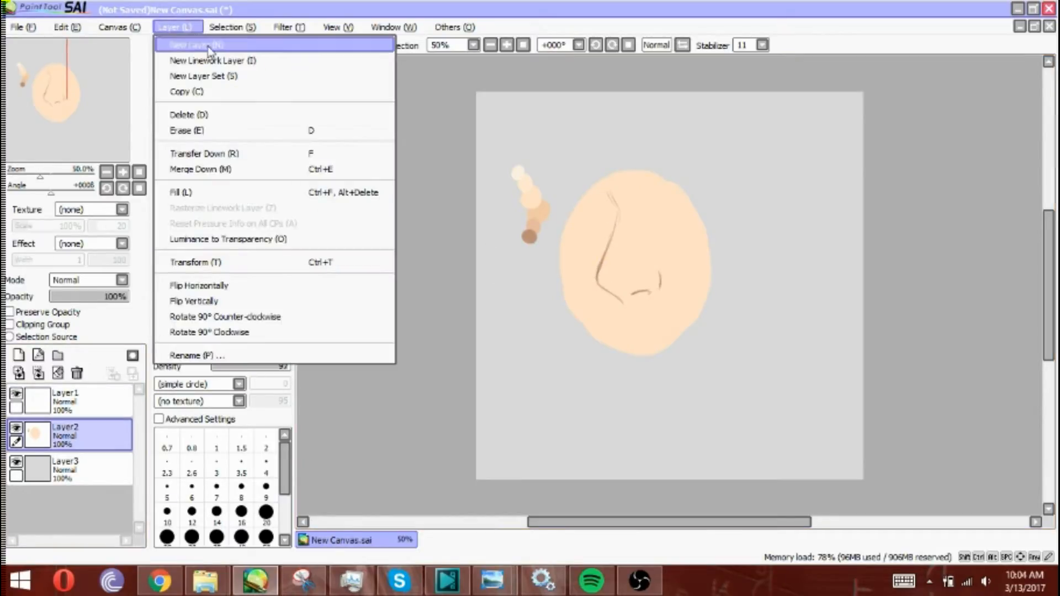
left_click(231, 92)
left_click(88, 401)
left_click(188, 29)
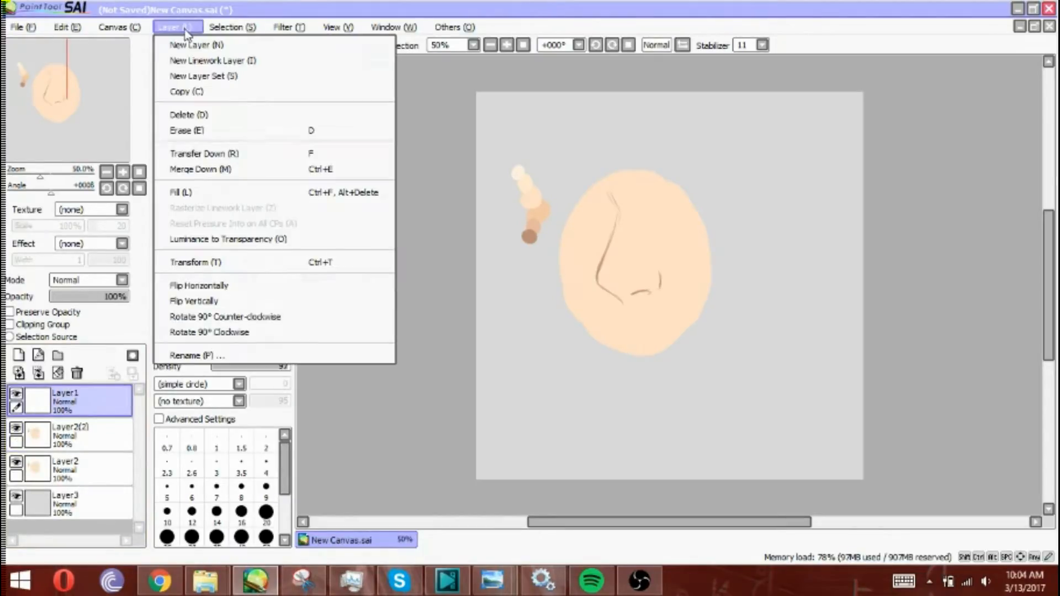
left_click(205, 97)
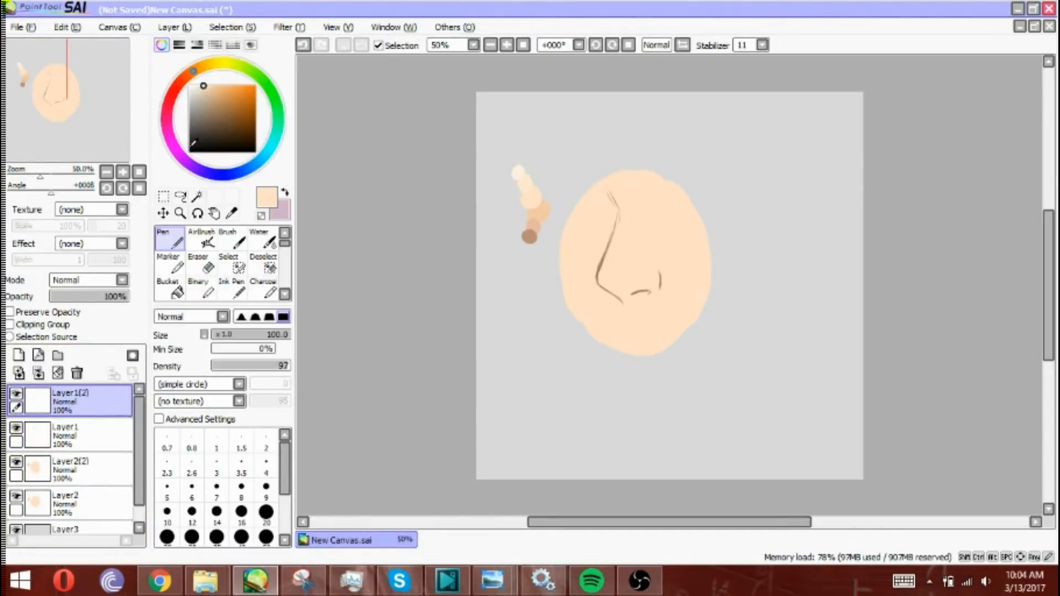
Step: Hide the line-art copy Layer1(2) and merge Layer1 down into Layer2(2)
left_click(19, 392)
left_click(26, 493)
left_click(56, 468)
left_click(47, 435)
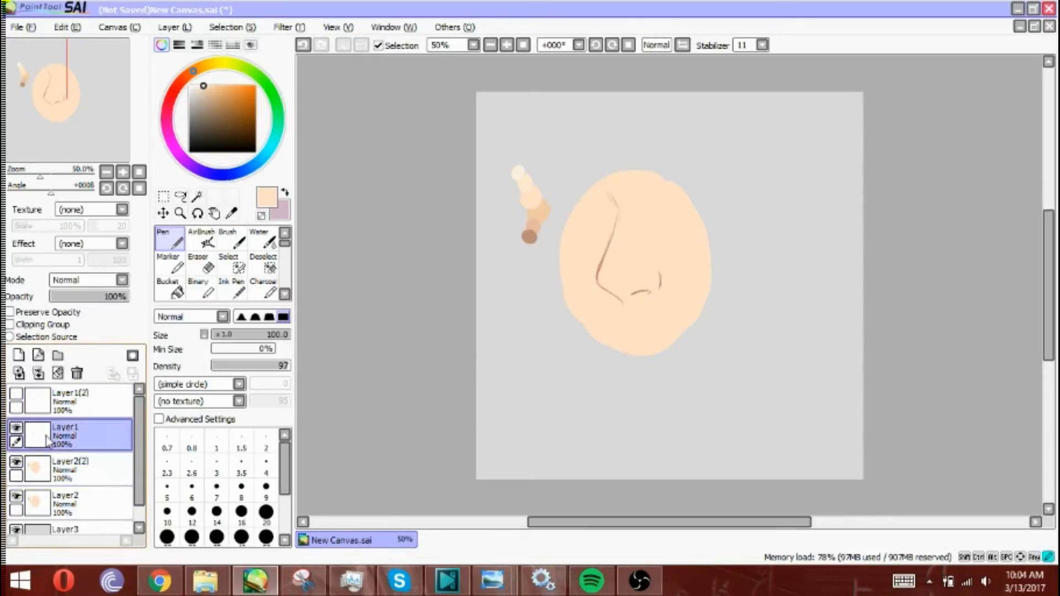
left_click(38, 373)
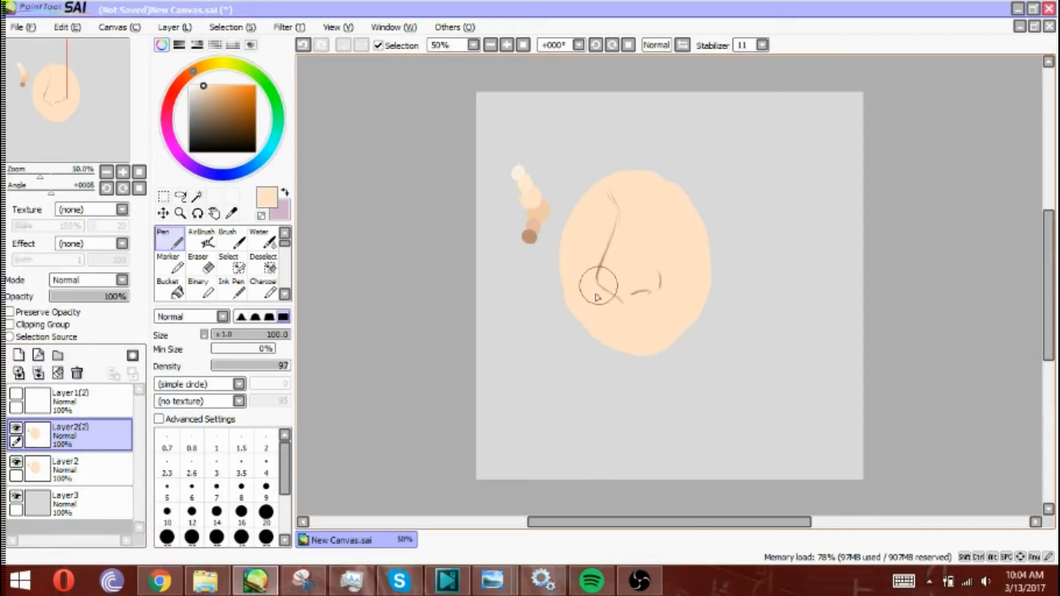
Step: Paint flat shadows under the nose and at the top of the bridge in the palette's orange-tan, using the Marker at size 29
left_click(511, 44)
left_click_drag(113, 101, 110, 93)
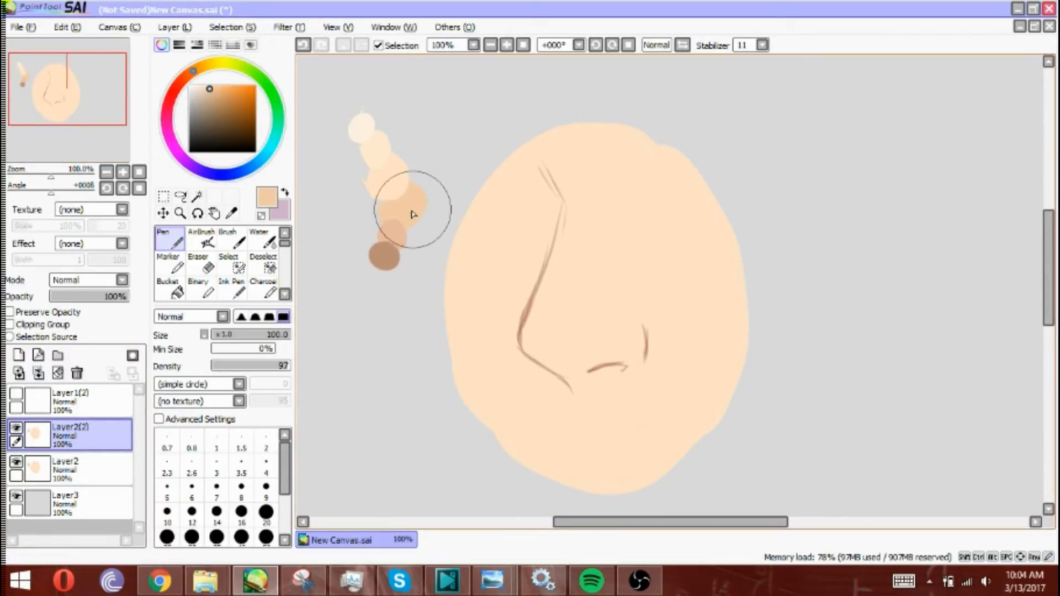
left_click_drag(285, 244, 285, 271)
left_click(201, 257)
left_click_drag(238, 335, 247, 335)
mouse_move(522, 343)
left_mouse_down()
mouse_move(558, 357)
mouse_move(575, 383)
mouse_move(573, 364)
mouse_move(639, 357)
mouse_move(582, 392)
mouse_move(532, 369)
mouse_move(562, 412)
mouse_move(604, 387)
mouse_move(573, 423)
mouse_move(617, 381)
mouse_move(574, 408)
left_mouse_up()
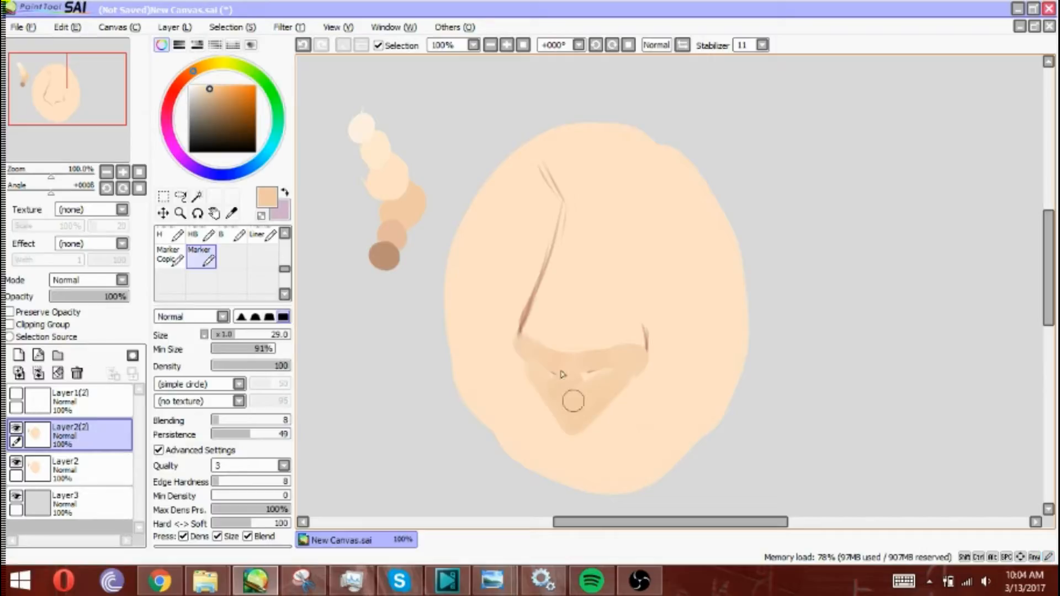
mouse_move(569, 218)
left_mouse_down()
mouse_move(549, 190)
mouse_move(560, 212)
mouse_move(577, 205)
mouse_move(604, 214)
left_mouse_up()
Step: Paint light cream highlights on the nose bridge, tip and nostril wing with colours sampled from the palette
left_click(402, 187, "alt")
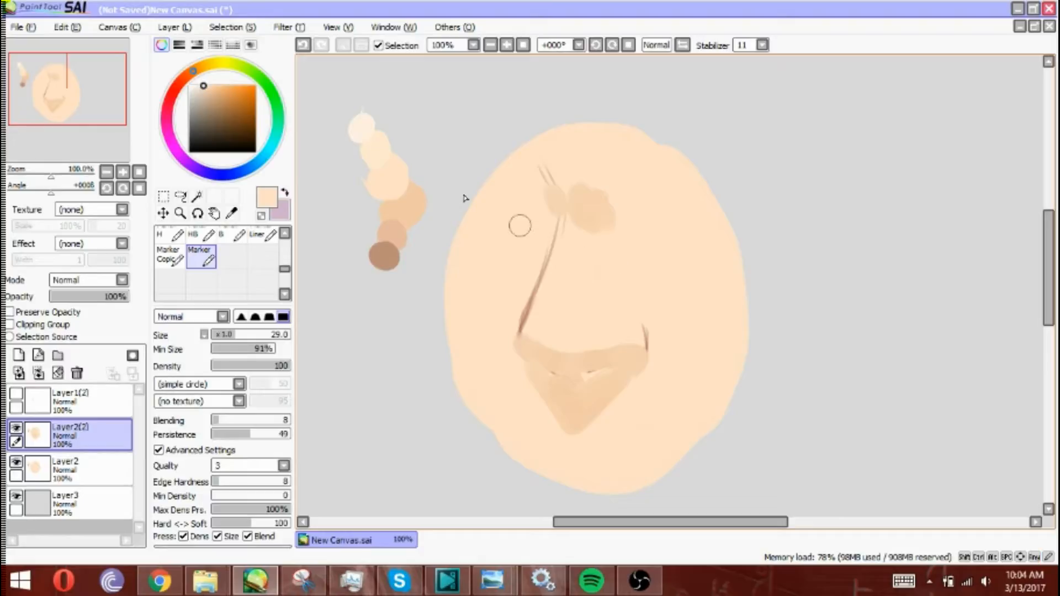
left_click(374, 147, "alt")
mouse_move(560, 257)
left_mouse_down()
mouse_move(549, 305)
mouse_move(581, 248)
mouse_move(603, 260)
mouse_move(608, 282)
mouse_move(637, 288)
mouse_move(653, 325)
mouse_move(546, 334)
left_mouse_up()
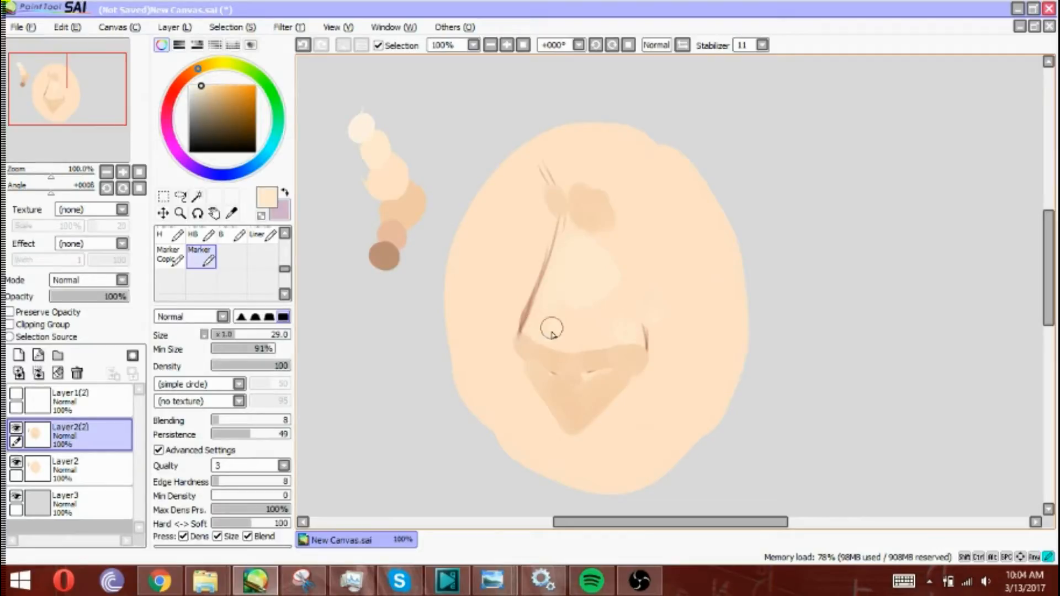
Step: Deepen the nose's underside with the palette's pinkish tan at density 56 and soften its upper edge with sampled skin tone
left_click(393, 234, "alt")
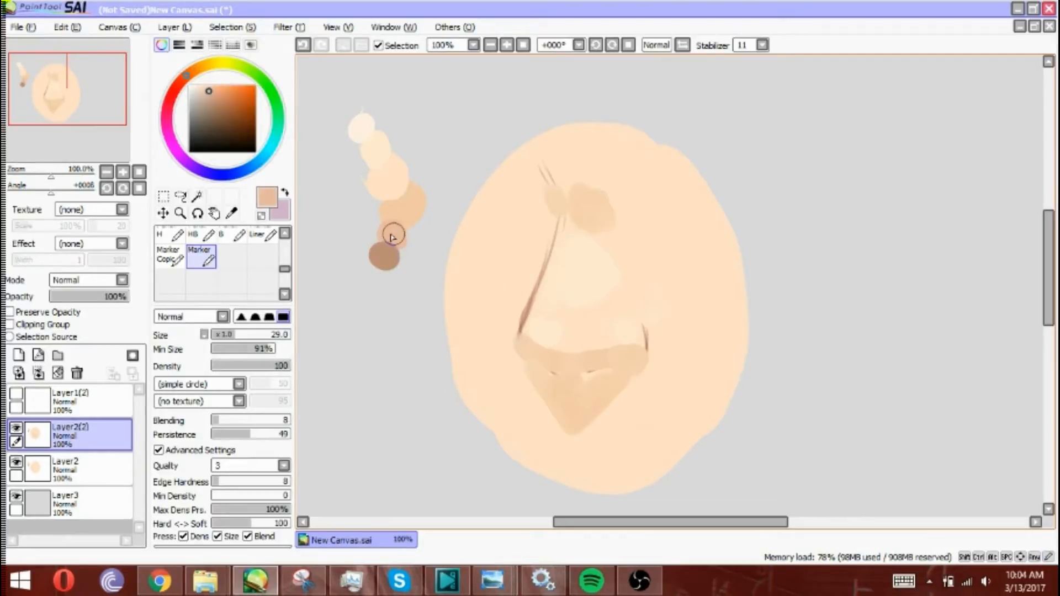
mouse_move(538, 317)
left_mouse_down()
mouse_move(547, 372)
mouse_move(563, 381)
mouse_move(617, 368)
mouse_move(533, 370)
mouse_move(563, 396)
mouse_move(596, 386)
mouse_move(593, 395)
left_mouse_up()
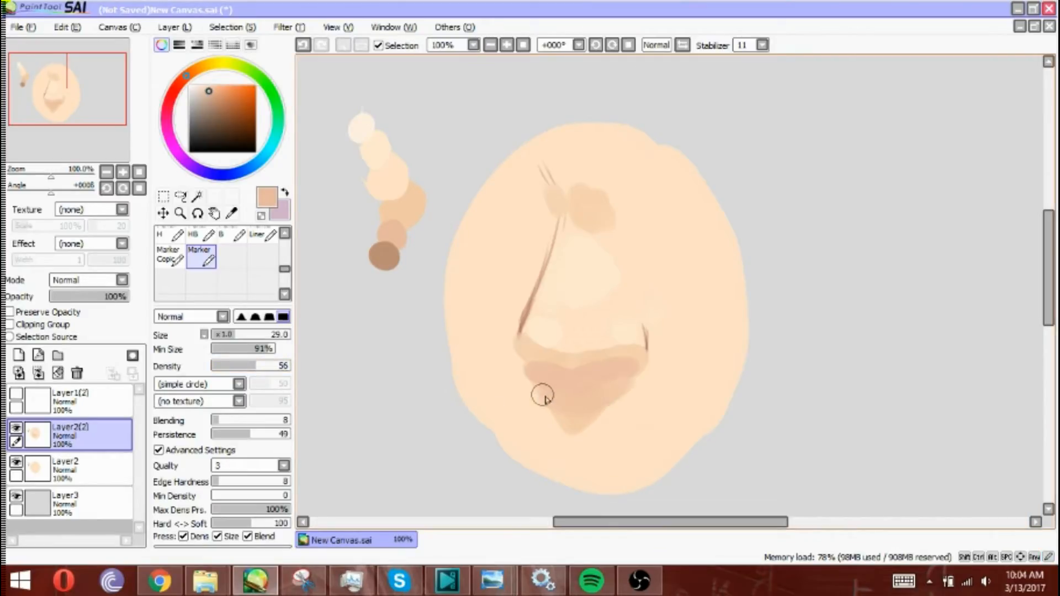
mouse_move(562, 356)
left_mouse_down()
mouse_move(540, 358)
mouse_move(565, 369)
mouse_move(631, 355)
mouse_move(542, 364)
mouse_move(531, 346)
mouse_move(550, 358)
left_mouse_up()
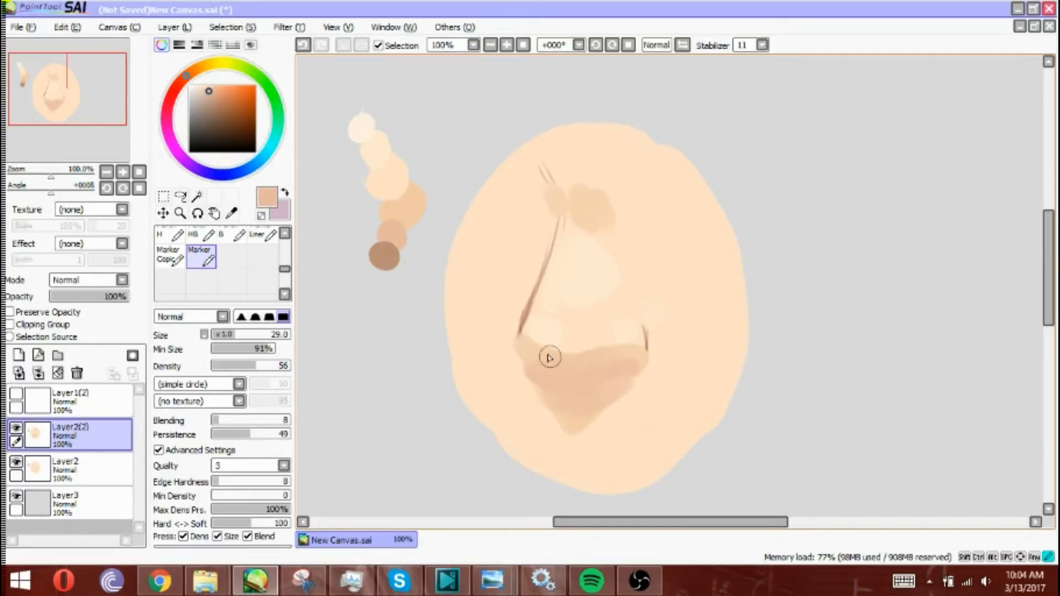
left_click(575, 341, "alt")
mouse_move(575, 341)
left_mouse_down()
mouse_move(628, 344)
mouse_move(531, 348)
mouse_move(536, 371)
mouse_move(571, 381)
mouse_move(585, 353)
left_mouse_up()
Step: Paint the nostrils and the outline along the far side of the nose in the darkest palette brown, with the Marker at size 13
left_click(383, 257, "alt")
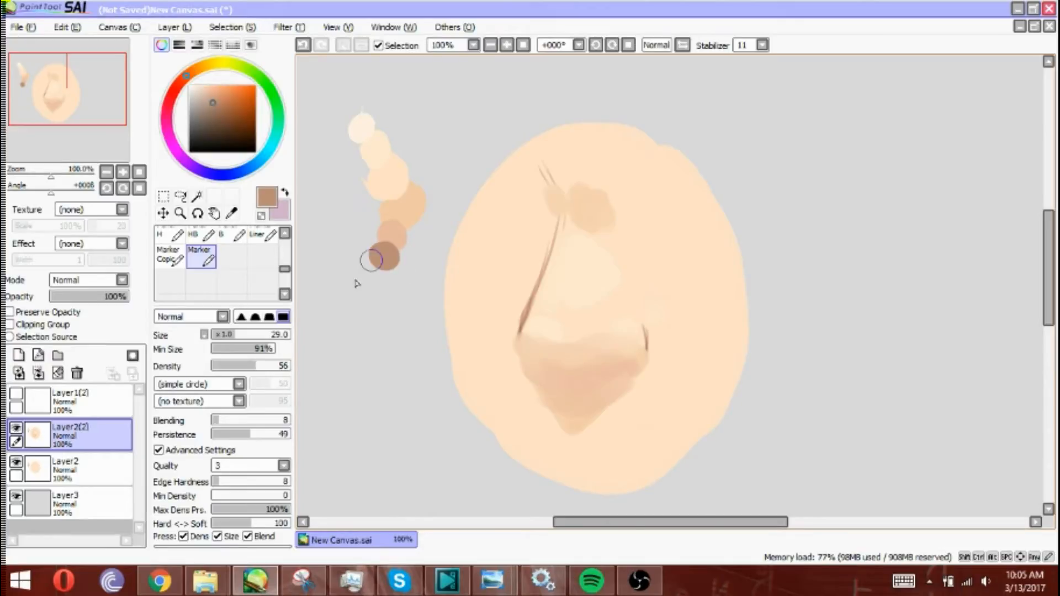
left_click(224, 335)
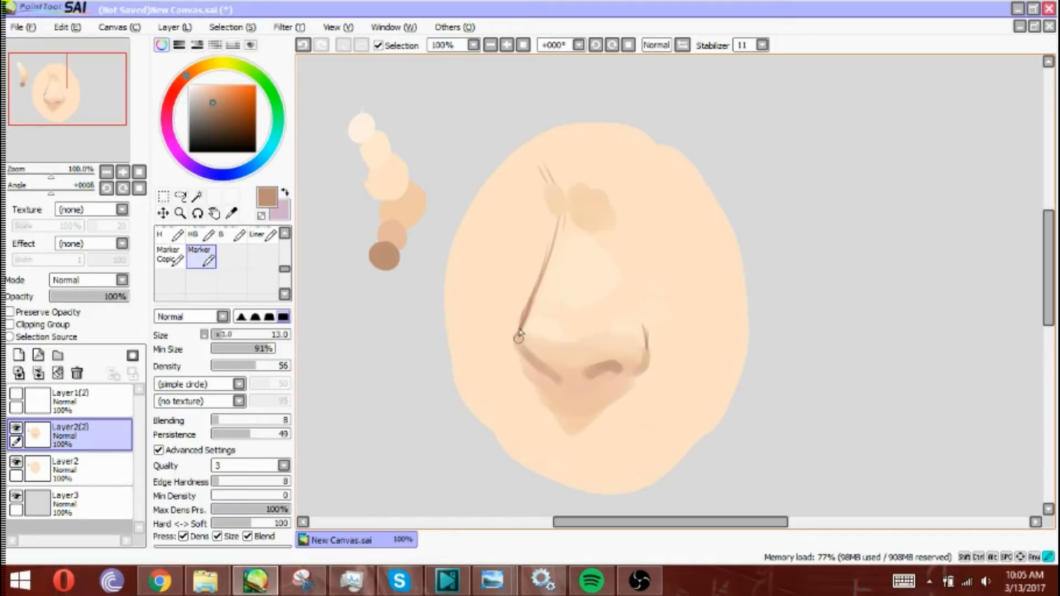
mouse_move(527, 309)
left_mouse_down()
mouse_move(554, 238)
mouse_move(549, 192)
mouse_move(559, 201)
mouse_move(555, 212)
mouse_move(546, 183)
left_mouse_up()
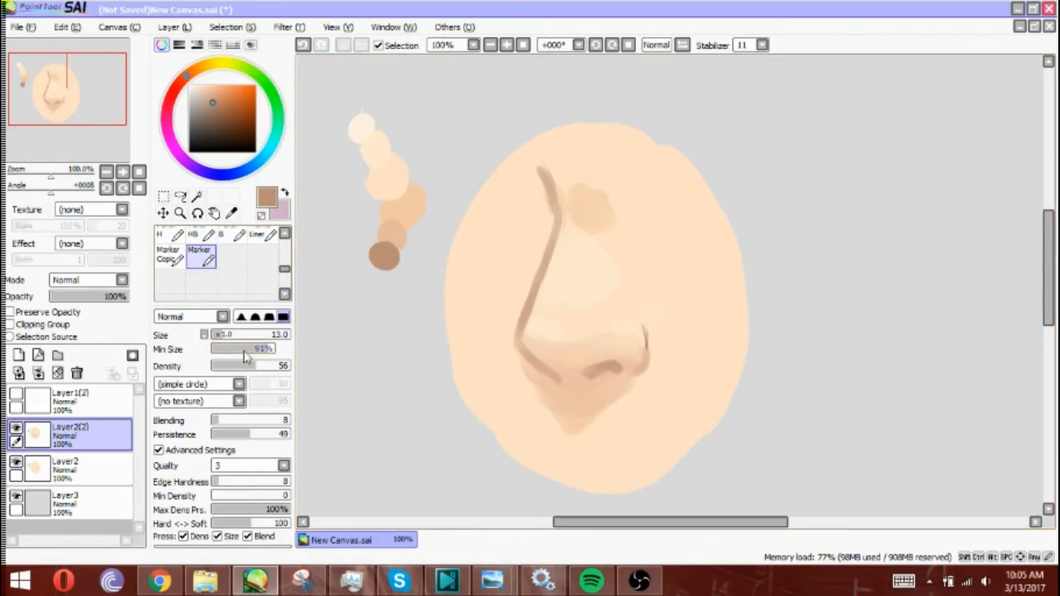
Step: Broaden the shadow along the far side of the nose with the Marker at size 38 and blend it into the cheek with sampled tones
left_click_drag(233, 338, 241, 338)
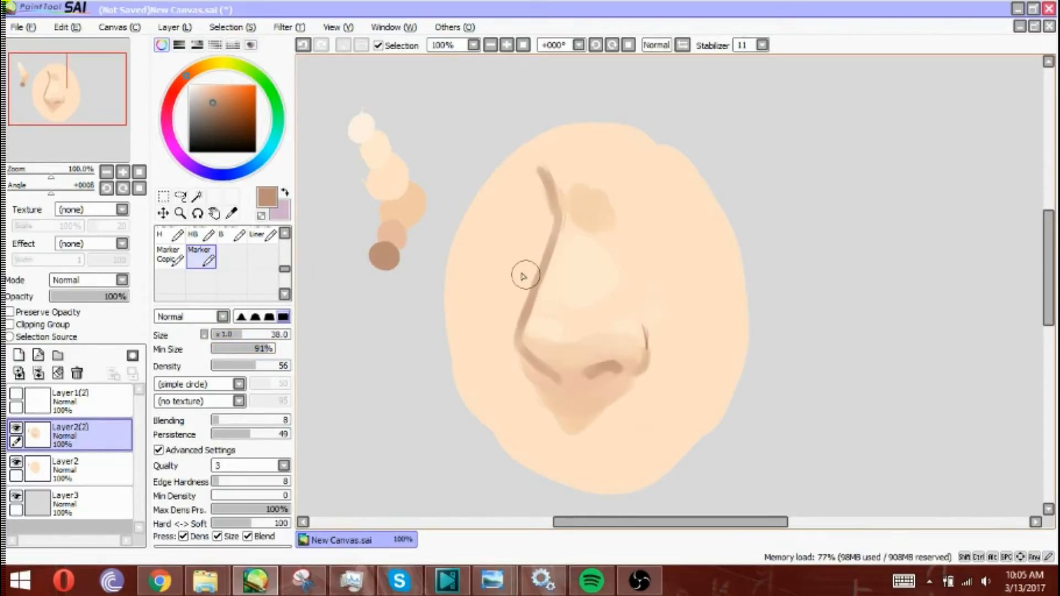
mouse_move(540, 263)
left_mouse_down()
mouse_move(533, 271)
mouse_move(548, 224)
mouse_move(541, 211)
mouse_move(506, 334)
left_mouse_up()
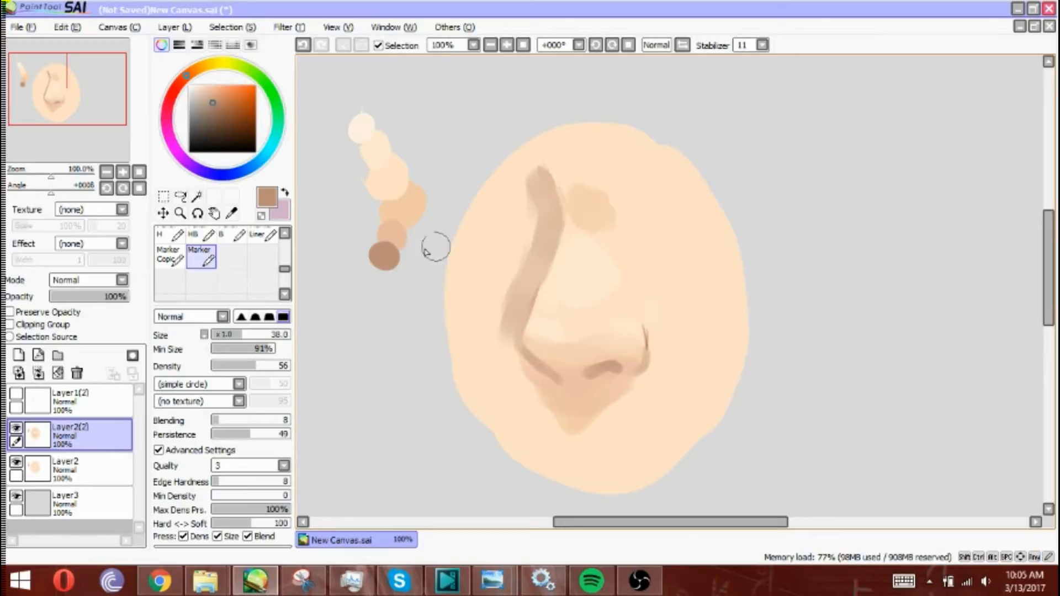
right_click(396, 241)
mouse_move(517, 247)
left_mouse_down()
mouse_move(518, 273)
mouse_move(535, 254)
mouse_move(531, 193)
mouse_move(528, 268)
mouse_move(506, 325)
mouse_move(492, 304)
mouse_move(503, 282)
mouse_move(508, 294)
mouse_move(523, 248)
mouse_move(524, 180)
mouse_move(538, 216)
mouse_move(499, 344)
mouse_move(492, 311)
mouse_move(509, 194)
mouse_move(532, 228)
mouse_move(545, 169)
mouse_move(567, 211)
mouse_move(563, 236)
mouse_move(538, 240)
mouse_move(547, 232)
mouse_move(534, 185)
mouse_move(546, 290)
mouse_move(564, 237)
left_mouse_up()
right_click(494, 297)
right_click(574, 275)
Step: Clean the bridge edge with light skin tone at Marker size 21 and blend the shadow at the top of the bridge
left_click(232, 334)
mouse_move(541, 296)
left_mouse_down()
mouse_move(526, 337)
mouse_move(550, 342)
left_mouse_up()
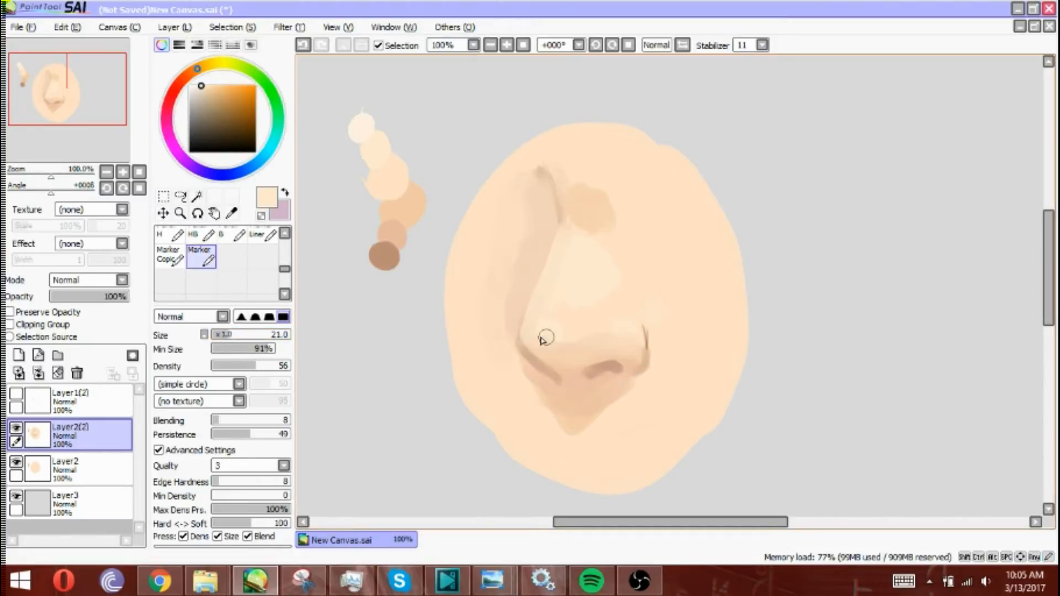
left_click(590, 208, "alt")
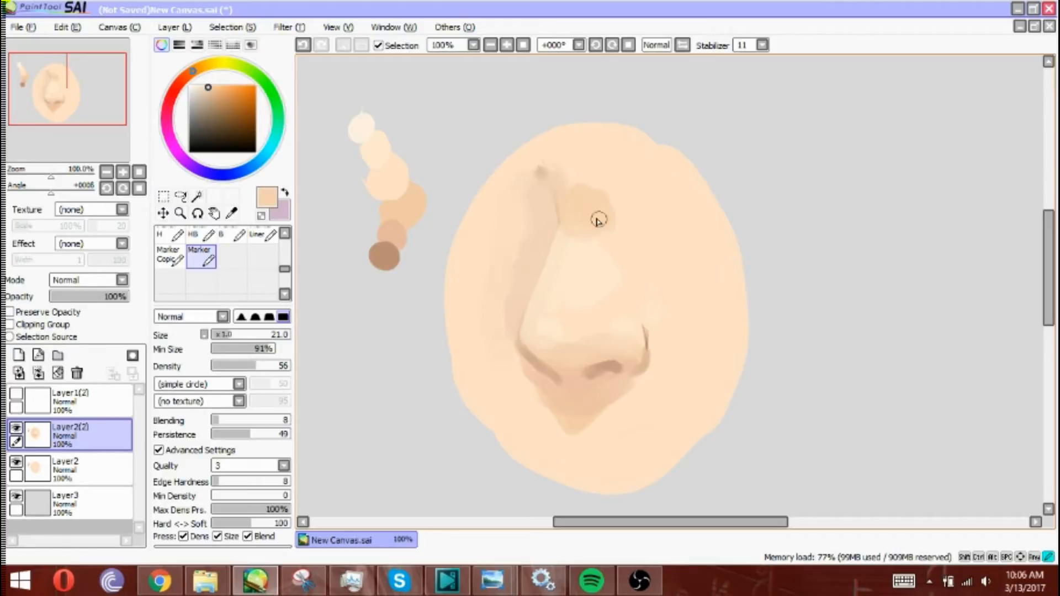
left_click(589, 242, "alt")
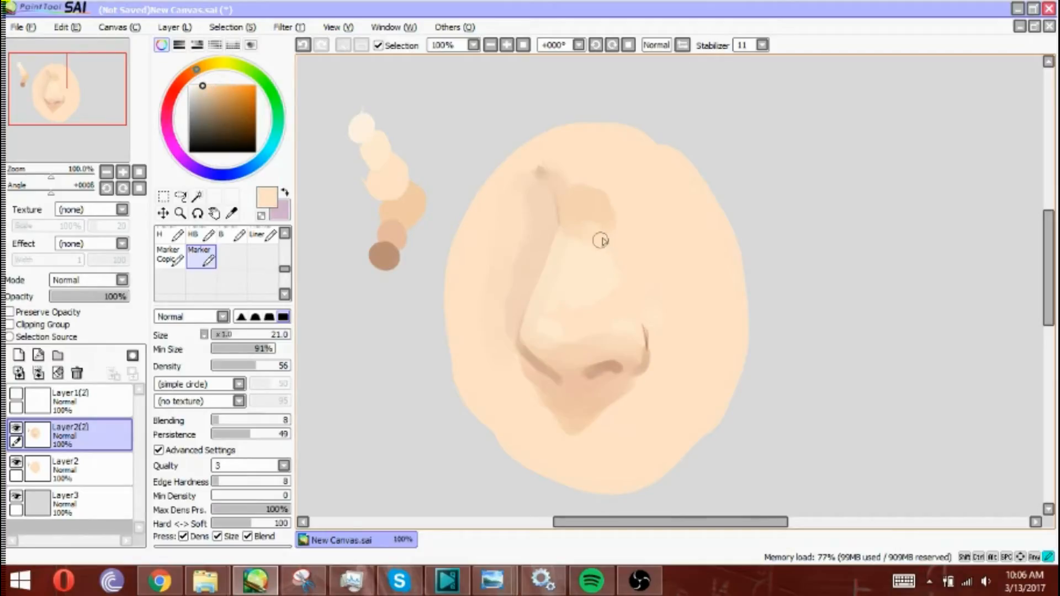
left_click_drag(578, 228, 567, 239)
left_click_drag(567, 229, 560, 250)
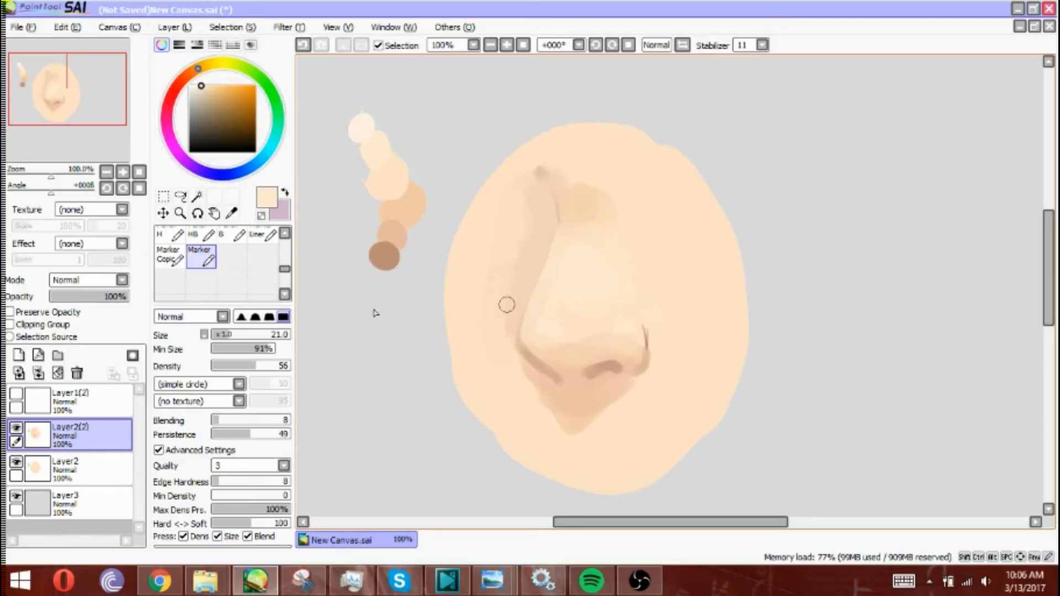
Step: Lighten the cheek beside the nostril wing with cream tones using the Marker at size 49
left_click(249, 335)
mouse_move(666, 344)
left_mouse_down()
mouse_move(657, 386)
mouse_move(674, 321)
mouse_move(697, 396)
mouse_move(701, 371)
mouse_move(666, 345)
mouse_move(710, 334)
mouse_move(714, 381)
mouse_move(660, 291)
mouse_move(626, 341)
left_mouse_up()
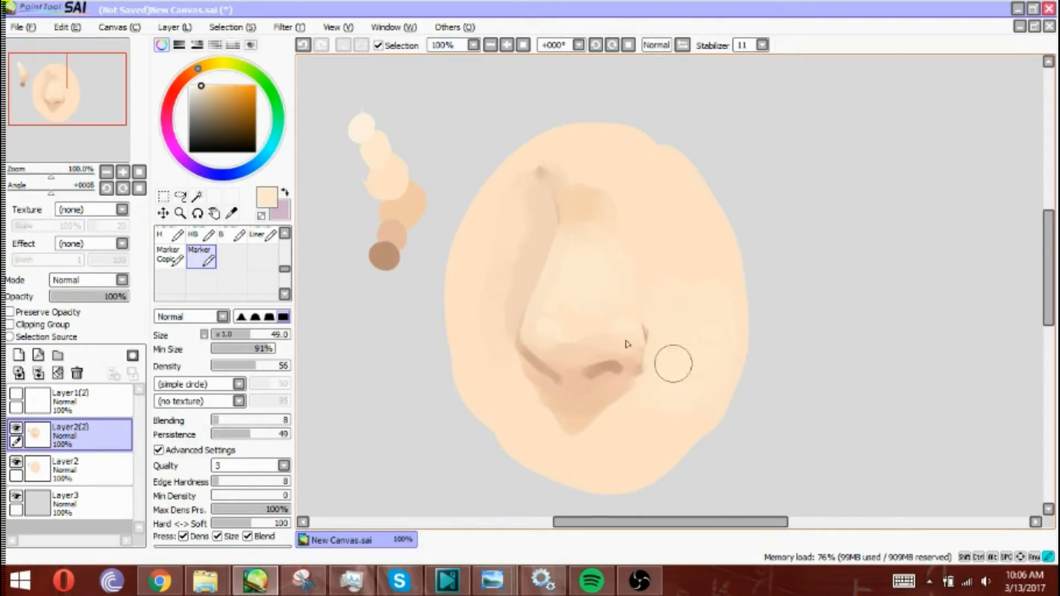
left_click(362, 123, "alt")
mouse_move(684, 357)
left_mouse_down()
mouse_move(661, 369)
mouse_move(684, 348)
mouse_move(703, 353)
mouse_move(719, 396)
left_mouse_up()
Step: Shade the outer edge of the nostril wing with a tan sampled under the nose, using the Marker at size 24
left_click(600, 381, "alt")
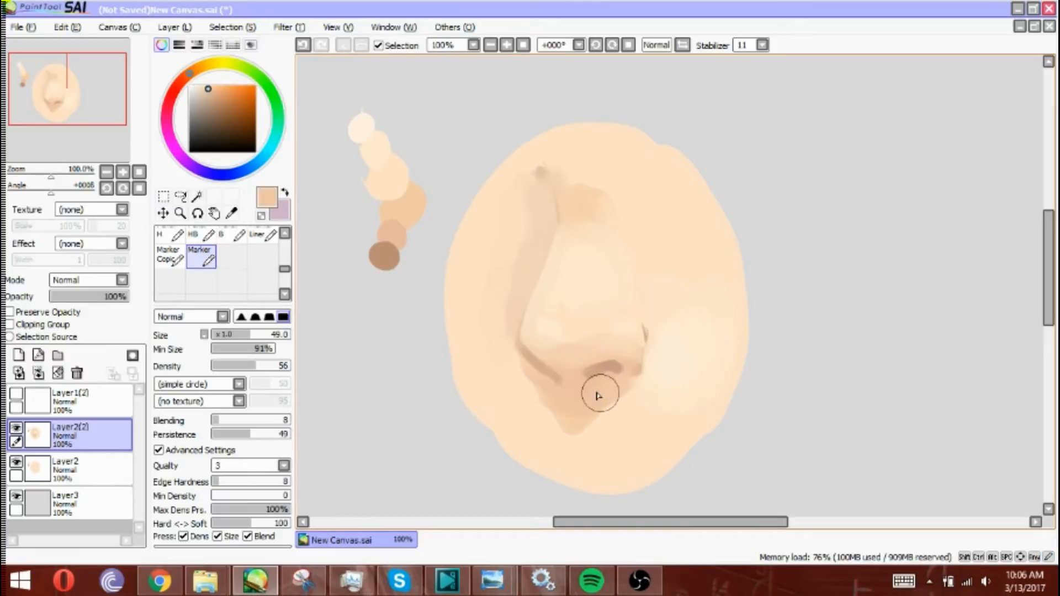
left_click(237, 336)
left_click_drag(237, 337, 234, 336)
mouse_move(634, 375)
left_mouse_down()
mouse_move(643, 332)
mouse_move(642, 371)
left_mouse_up()
left_click_drag(642, 333, 644, 365)
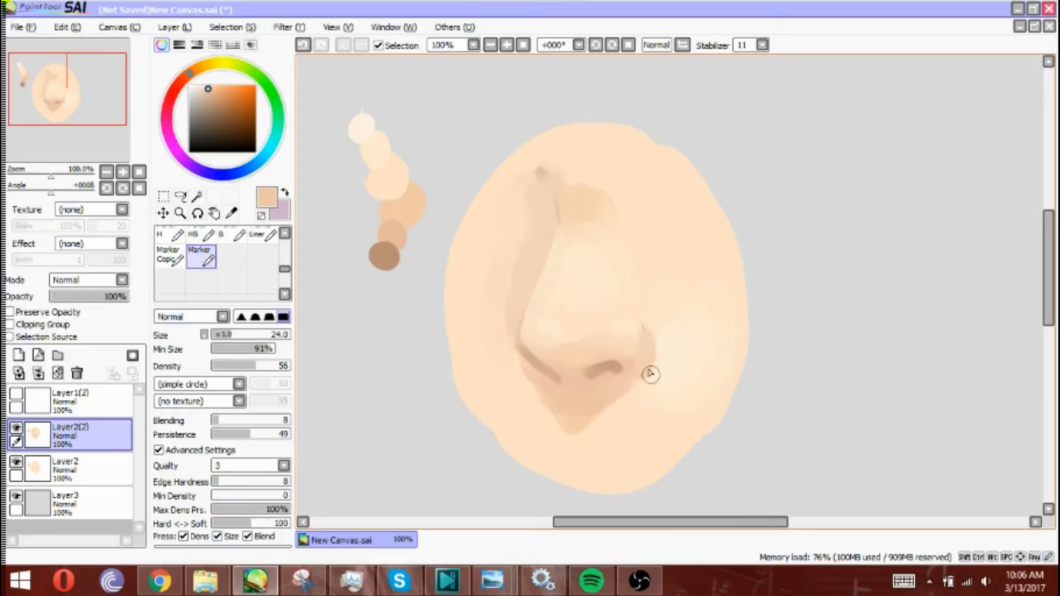
Step: Define the nostril wing crease in dark brown with the Marker at size 8 and refine the nostrils with sampled skin tone
left_click(377, 258, "alt")
left_click(222, 335)
left_click_drag(221, 339, 219, 339)
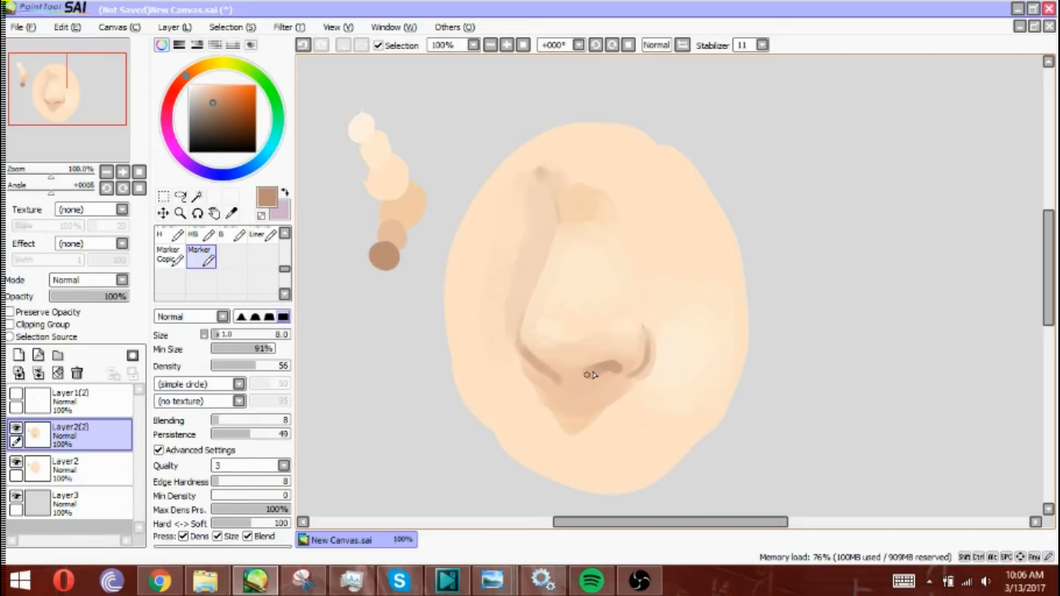
left_click(574, 369, "alt")
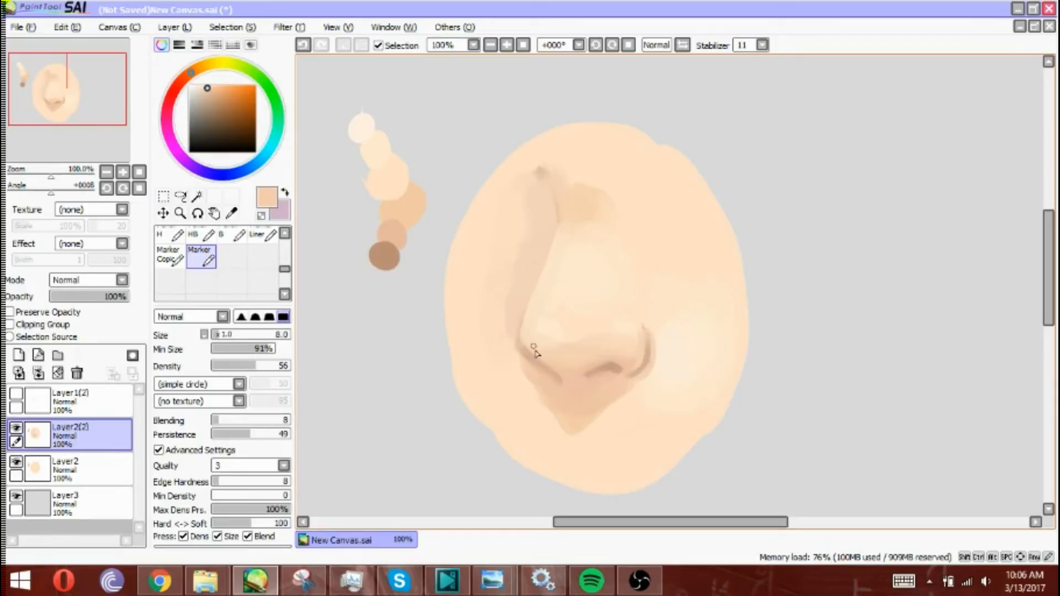
Step: Outline circles on the nose tip and nostril wing in dark brown, and shade around them in pinkish tan at Marker size 28
left_click(386, 261, "alt")
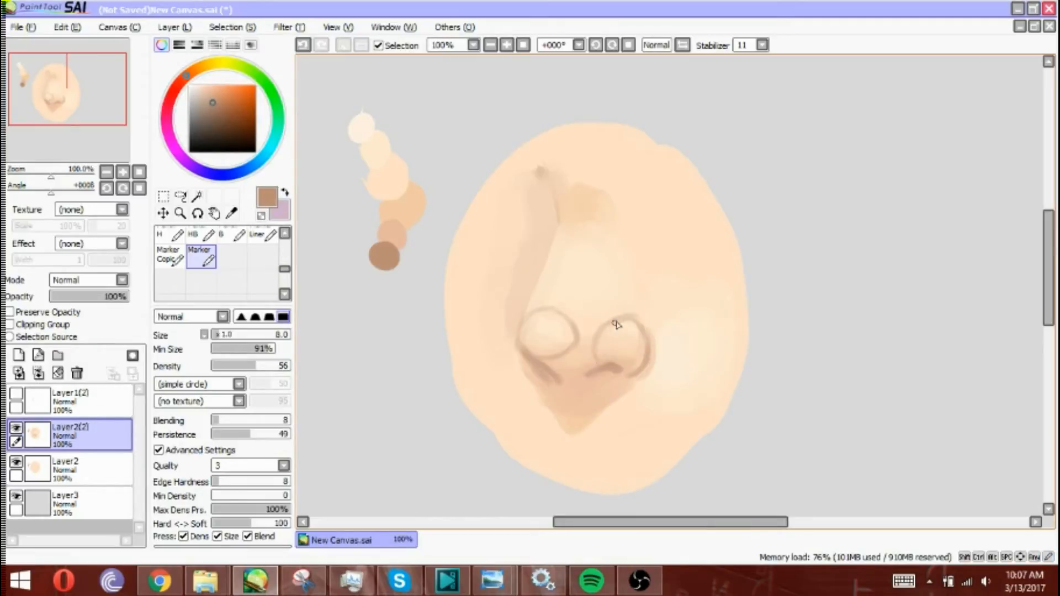
right_click(392, 229)
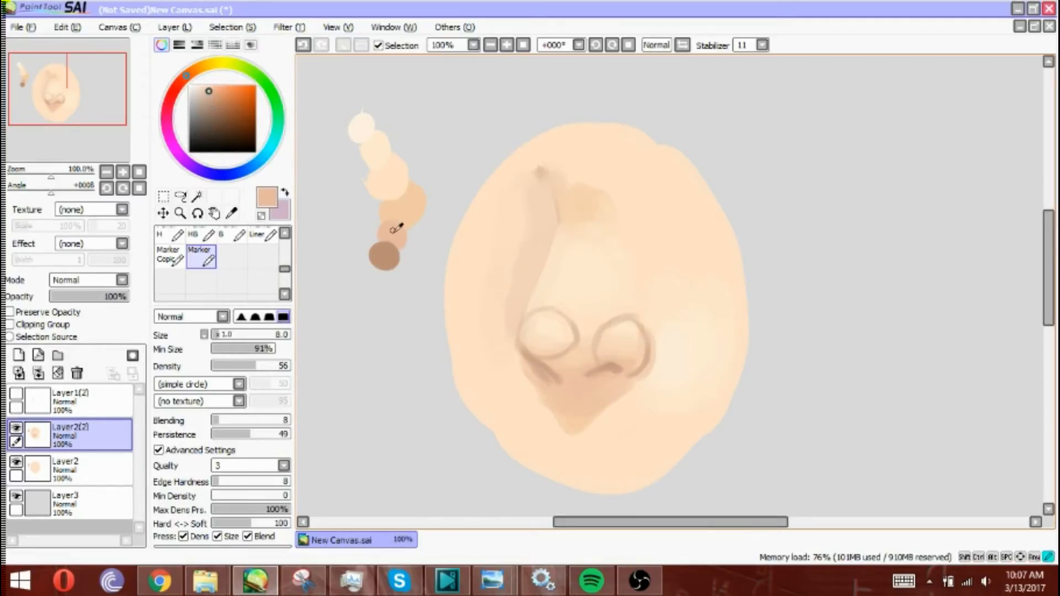
left_click(232, 335)
left_click_drag(565, 320, 583, 349)
mouse_move(602, 319)
left_mouse_down()
mouse_move(635, 306)
mouse_move(643, 315)
mouse_move(626, 291)
mouse_move(575, 313)
mouse_move(564, 301)
mouse_move(535, 304)
mouse_move(571, 327)
mouse_move(551, 348)
mouse_move(561, 361)
mouse_move(543, 362)
left_mouse_up()
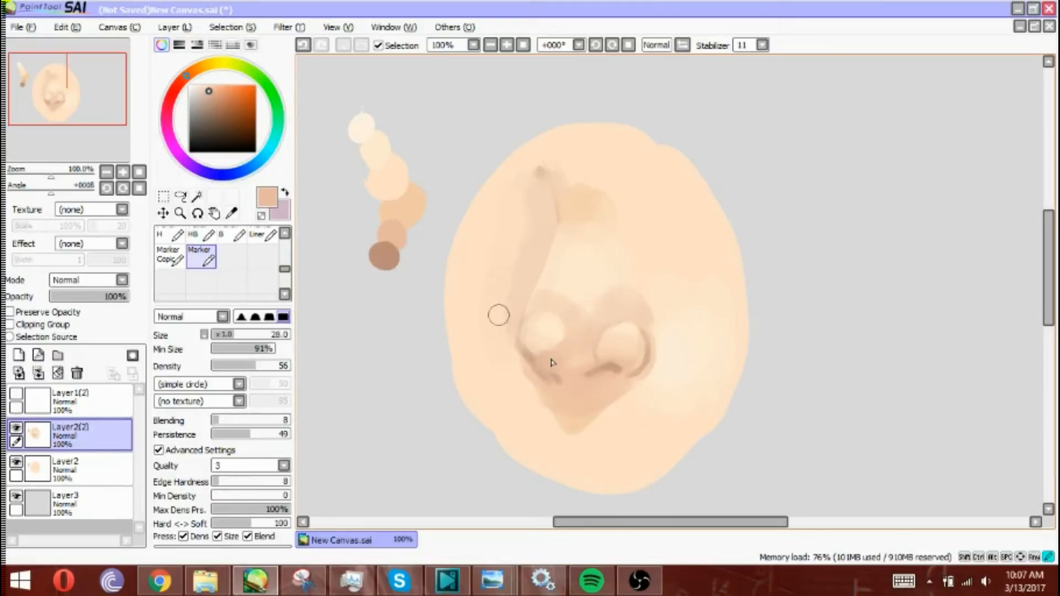
left_click_drag(540, 363, 560, 365)
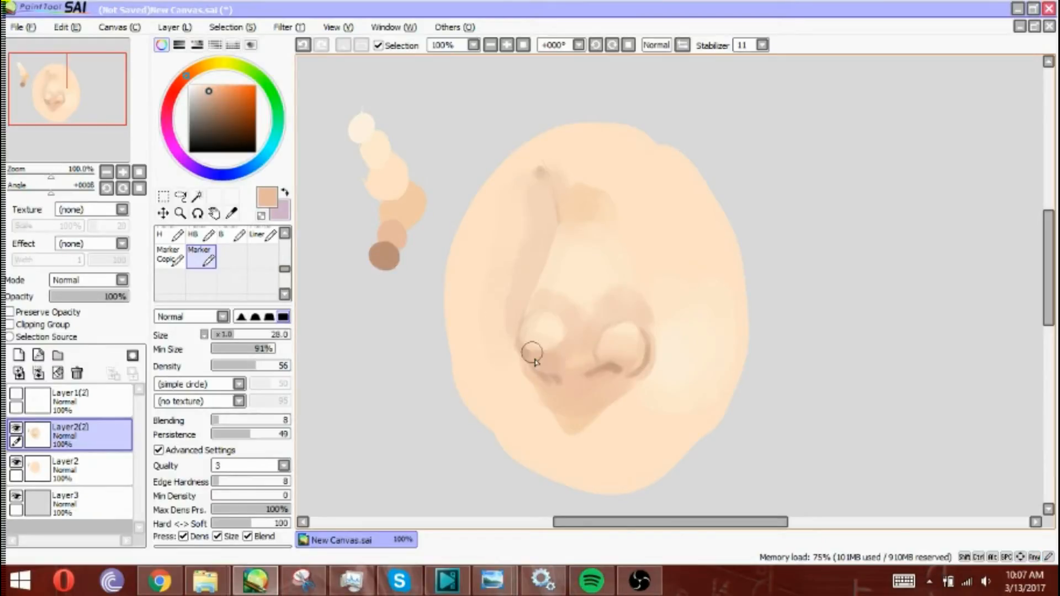
Step: Darken the whole underside of the nose and the area below the nostrils with the darkest palette brown
left_click(385, 257, "alt")
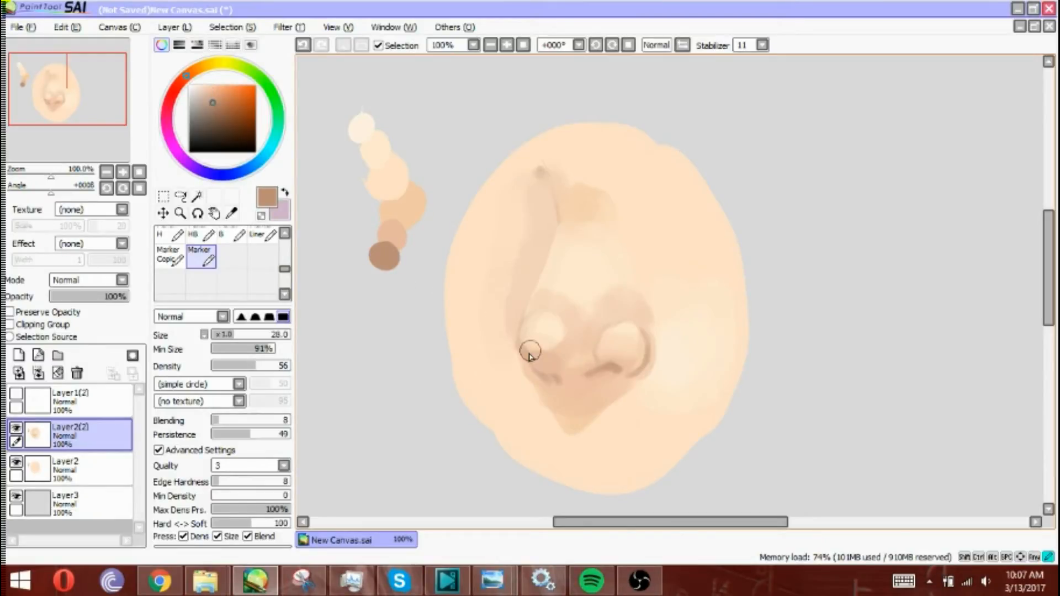
mouse_move(532, 362)
left_mouse_down()
mouse_move(556, 363)
mouse_move(545, 363)
mouse_move(562, 382)
mouse_move(594, 363)
mouse_move(574, 364)
mouse_move(620, 362)
left_mouse_up()
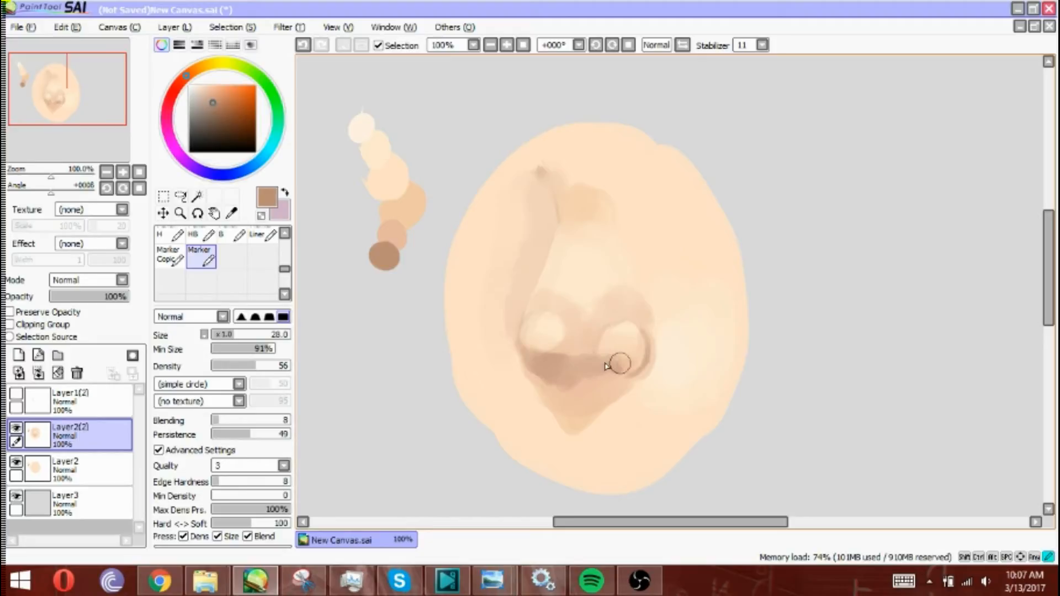
mouse_move(534, 374)
left_mouse_down()
mouse_move(560, 402)
mouse_move(551, 383)
mouse_move(575, 395)
mouse_move(575, 411)
mouse_move(599, 385)
left_mouse_up()
Step: Blend the nose tip and nostril wing circles into the surrounding skin with sampled peach tones, using Marker sizes 28 and 17
left_click(563, 339, "alt")
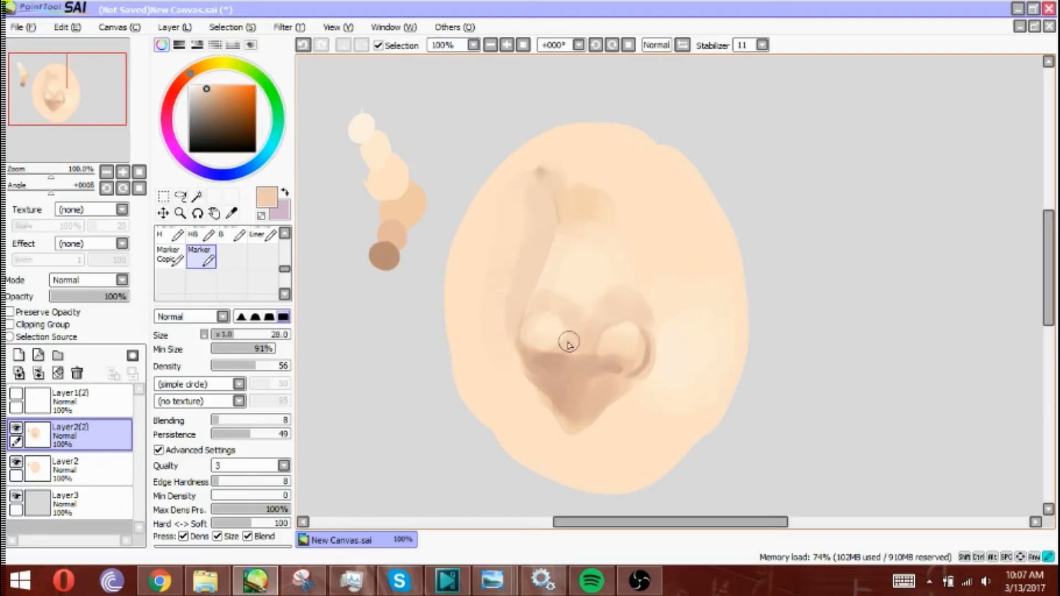
mouse_move(534, 352)
left_mouse_down()
mouse_move(564, 353)
mouse_move(602, 334)
mouse_move(598, 348)
mouse_move(620, 329)
mouse_move(636, 331)
mouse_move(638, 345)
left_mouse_up()
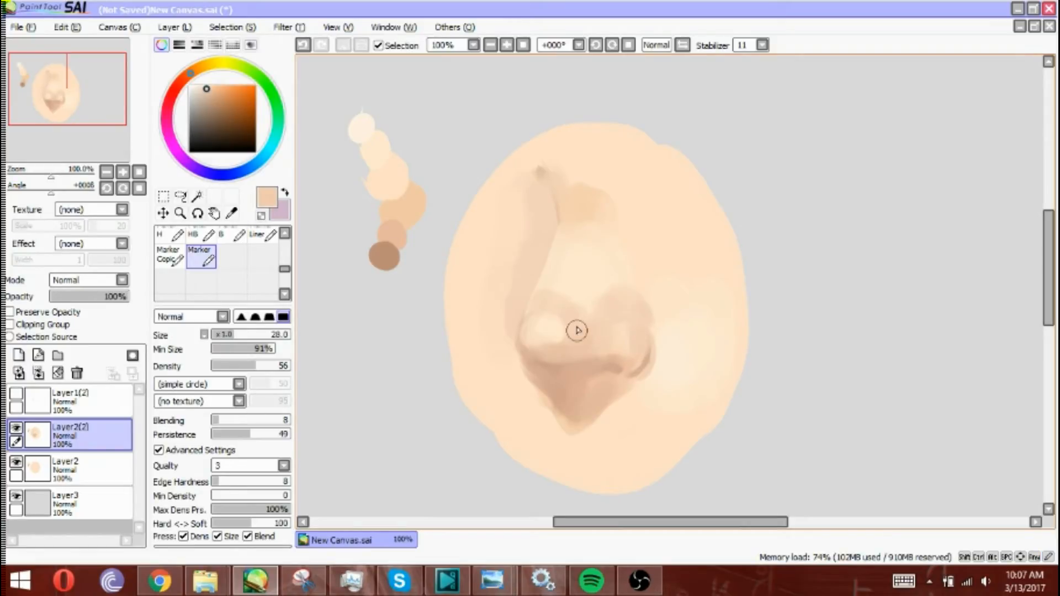
left_click(554, 283, "alt")
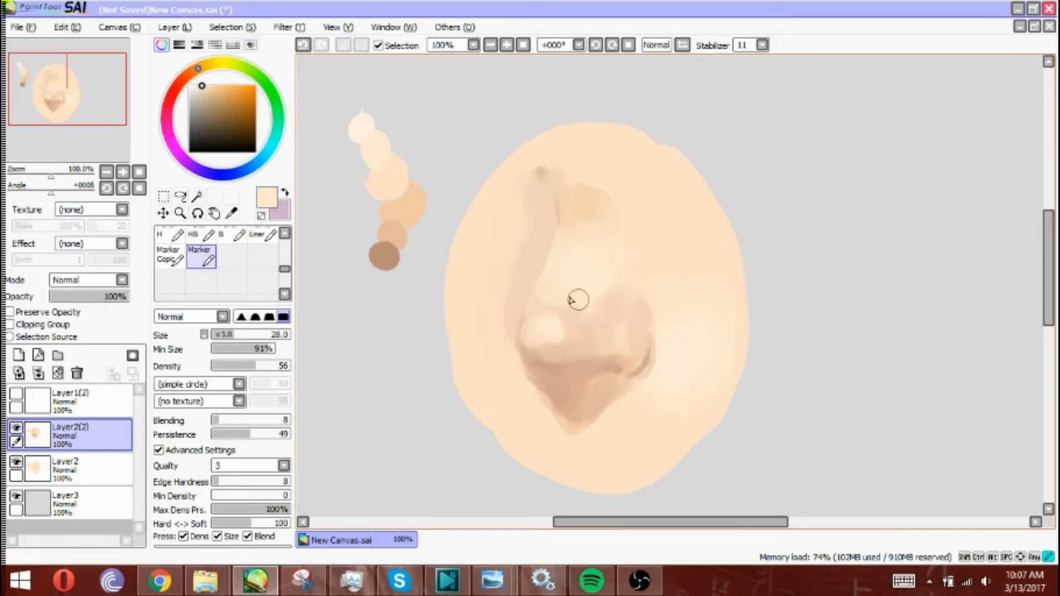
mouse_move(575, 308)
left_mouse_down()
mouse_move(542, 303)
mouse_move(549, 318)
left_mouse_up()
left_click(575, 325, "alt")
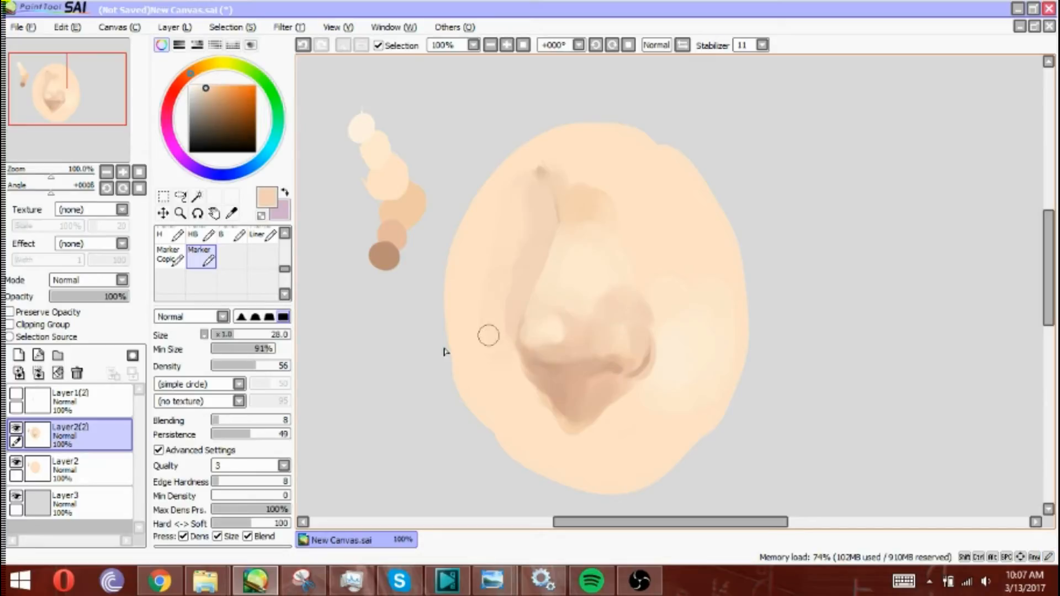
left_click_drag(232, 335, 224, 334)
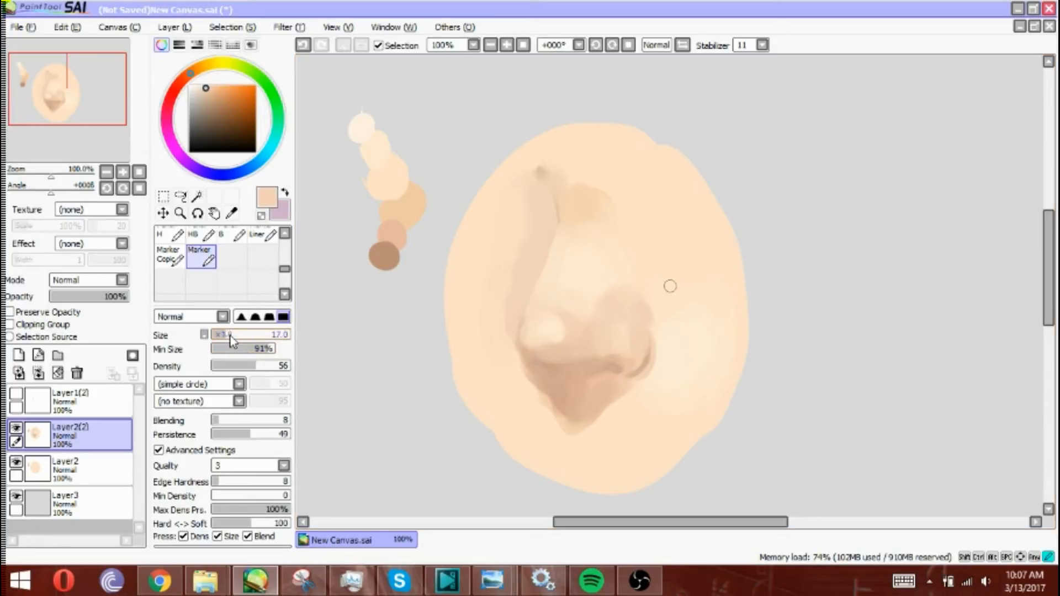
left_click_drag(524, 339, 516, 345)
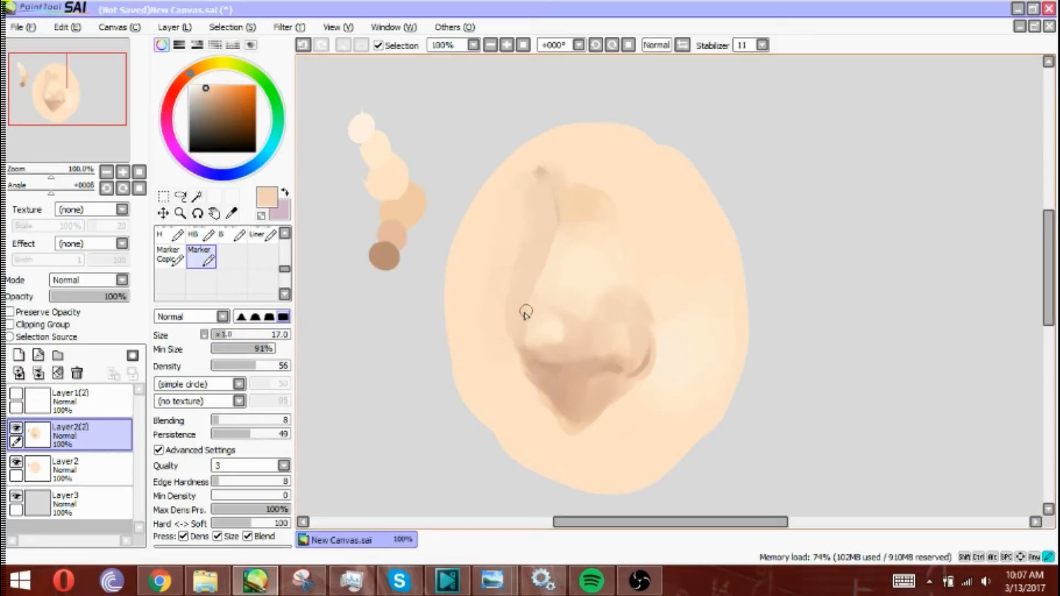
Step: Define the left edge of the nose bridge down to the tip in the darkest palette brown with the Marker at size 9
left_click(385, 258, "alt")
left_click_drag(222, 339, 220, 334)
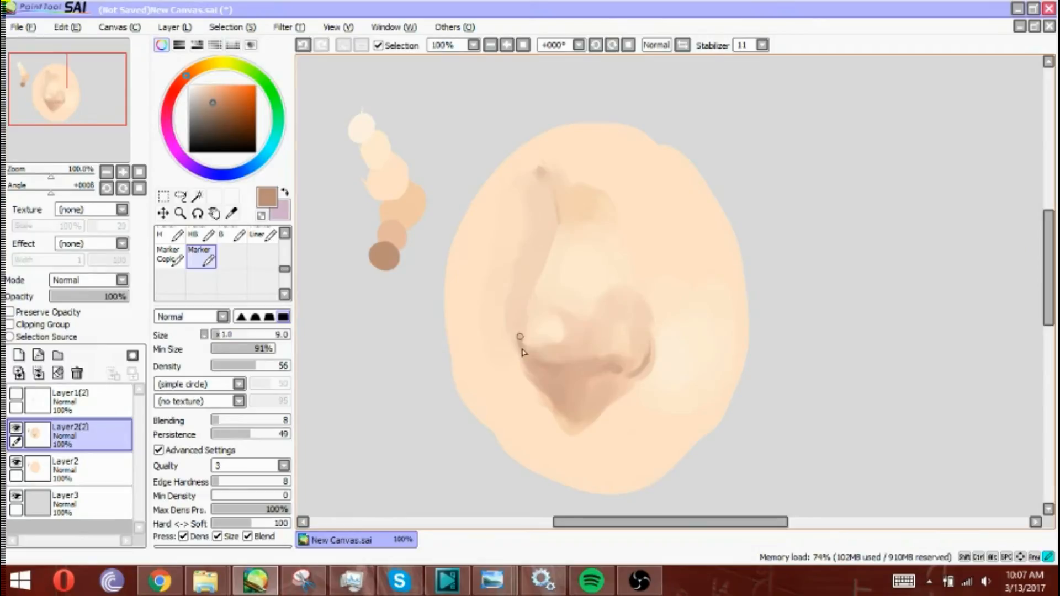
left_click_drag(532, 305, 557, 216)
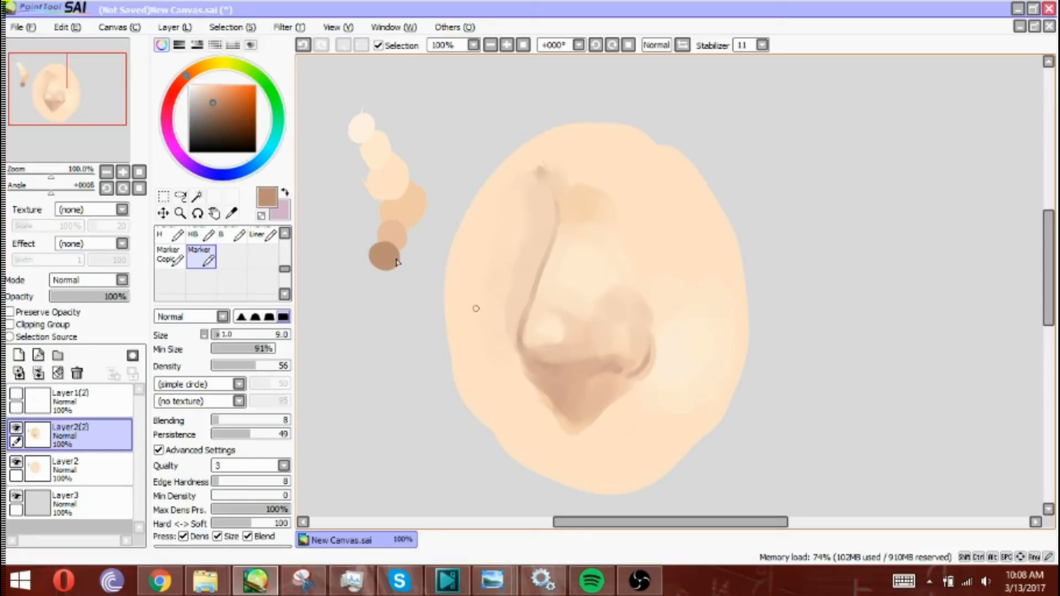
Step: Paint both nostril openings in a deeper brown than the palette's darkest tone, keeping the Marker at size 9
left_click_drag(218, 109, 224, 119)
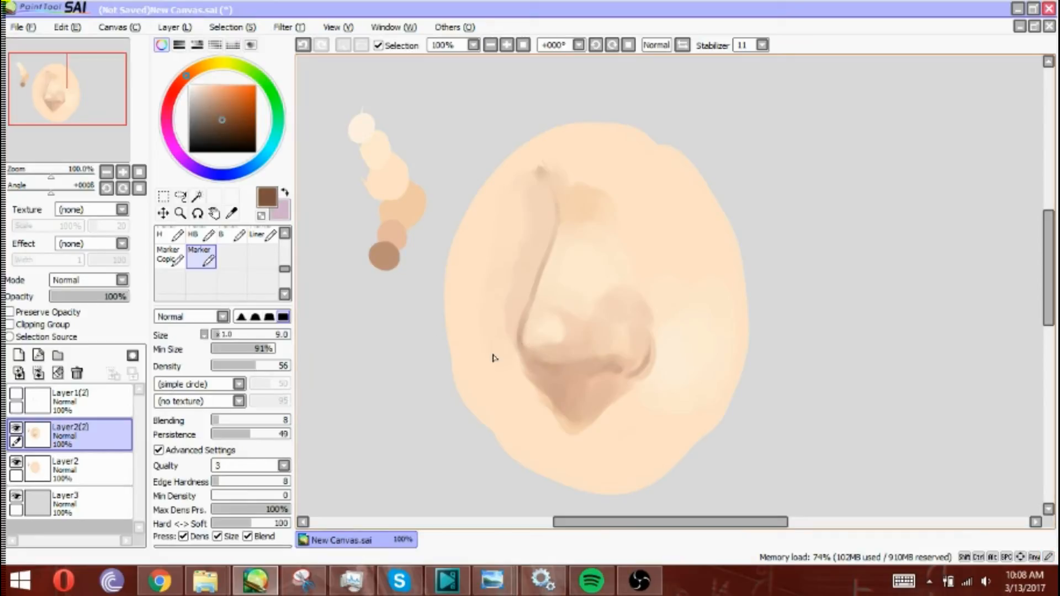
mouse_move(527, 361)
left_mouse_down()
mouse_move(558, 379)
mouse_move(592, 373)
left_mouse_up()
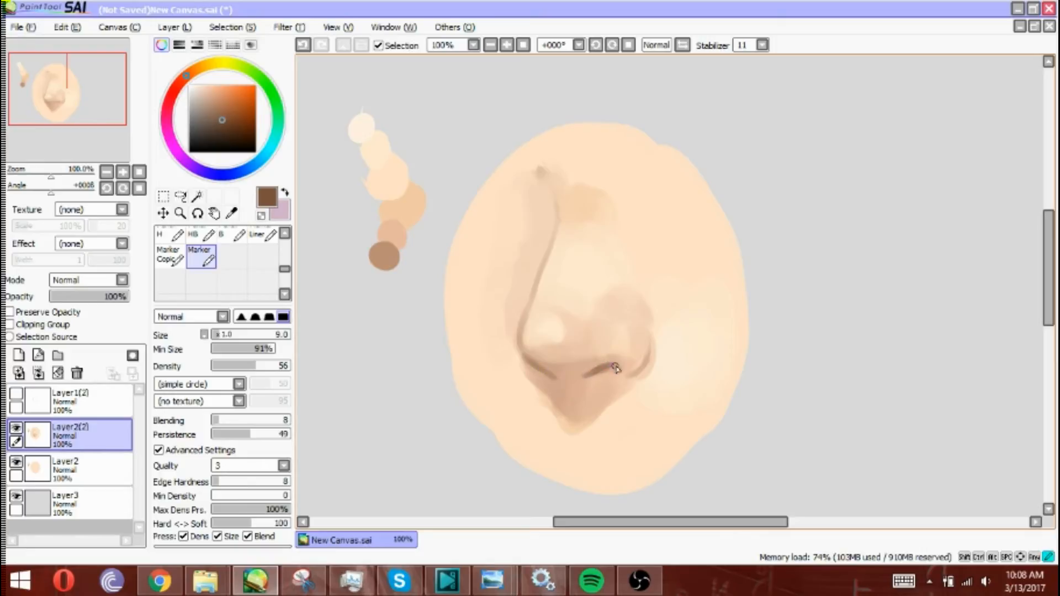
left_click_drag(588, 377, 577, 381)
left_click_drag(598, 379, 595, 379)
Step: Blend the nostrils into the underside of the nose at Marker size 20, using a tan sampled from beneath the tip
left_click_drag(224, 335, 242, 335)
left_click_drag(537, 366, 556, 373)
mouse_move(547, 365)
left_mouse_down()
mouse_move(556, 389)
mouse_move(553, 376)
mouse_move(578, 372)
mouse_move(554, 365)
mouse_move(568, 360)
mouse_move(544, 361)
mouse_move(582, 358)
mouse_move(543, 353)
mouse_move(586, 362)
mouse_move(566, 369)
mouse_move(629, 359)
mouse_move(605, 377)
mouse_move(603, 359)
mouse_move(580, 359)
mouse_move(570, 376)
mouse_move(538, 362)
mouse_move(592, 369)
left_mouse_up()
left_click(552, 354, "alt")
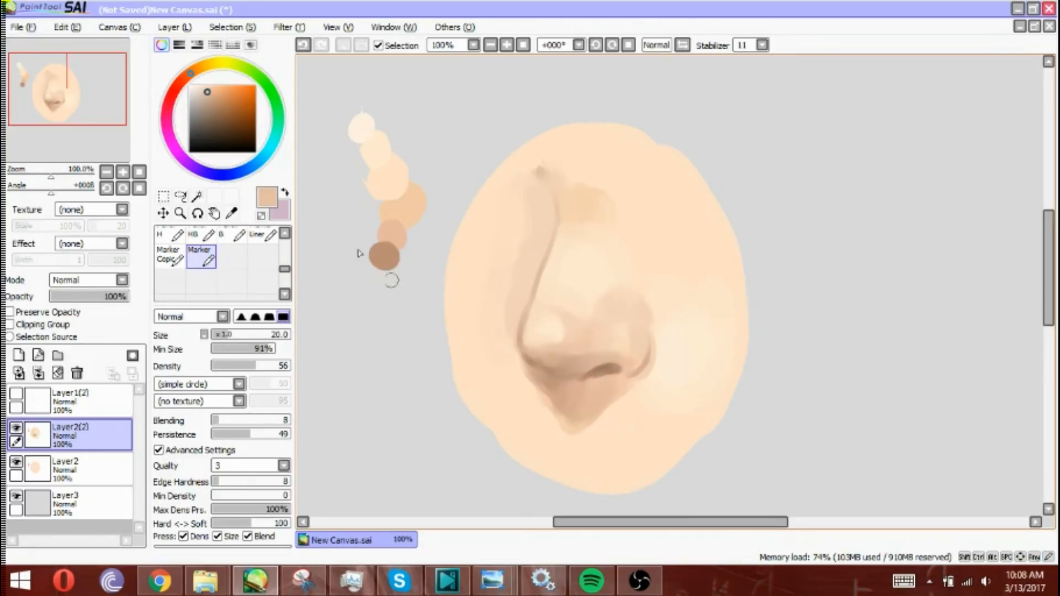
Step: Darken the left nostril, the base of the nostril wing and the shadow below the nose in medium brown at Marker size 12
left_click(224, 114)
left_click(225, 336)
left_click_drag(224, 336, 221, 335)
left_click_drag(530, 361, 555, 381)
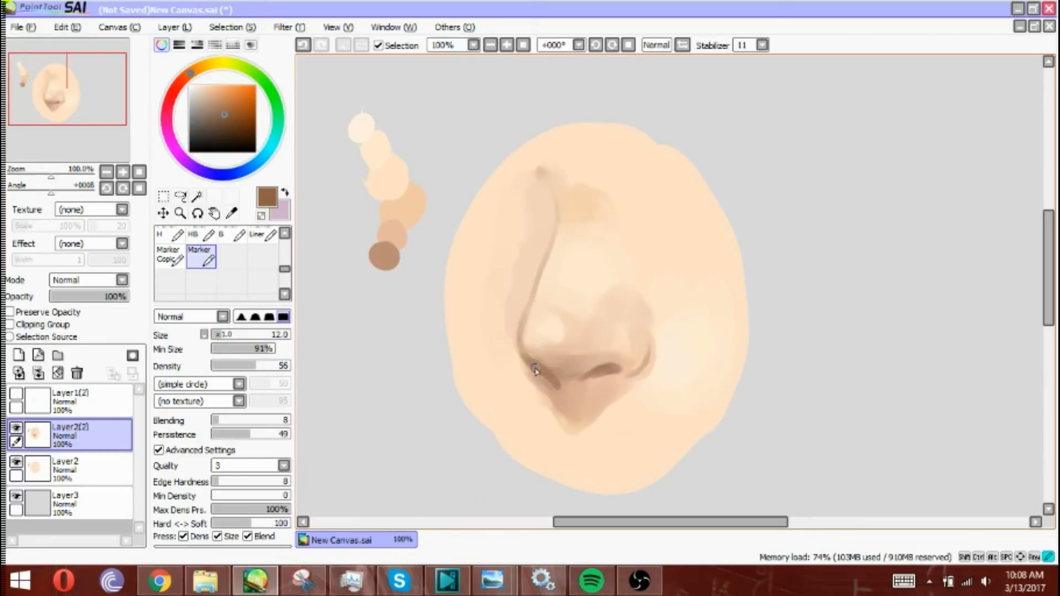
mouse_move(629, 374)
left_mouse_down()
mouse_move(616, 380)
mouse_move(648, 363)
left_mouse_up()
left_click_drag(561, 413, 585, 420)
Step: Lighten the top of the nostril wing, the bridge and the area beside the tip with a sampled light peach at size 12
left_click(644, 298, "alt")
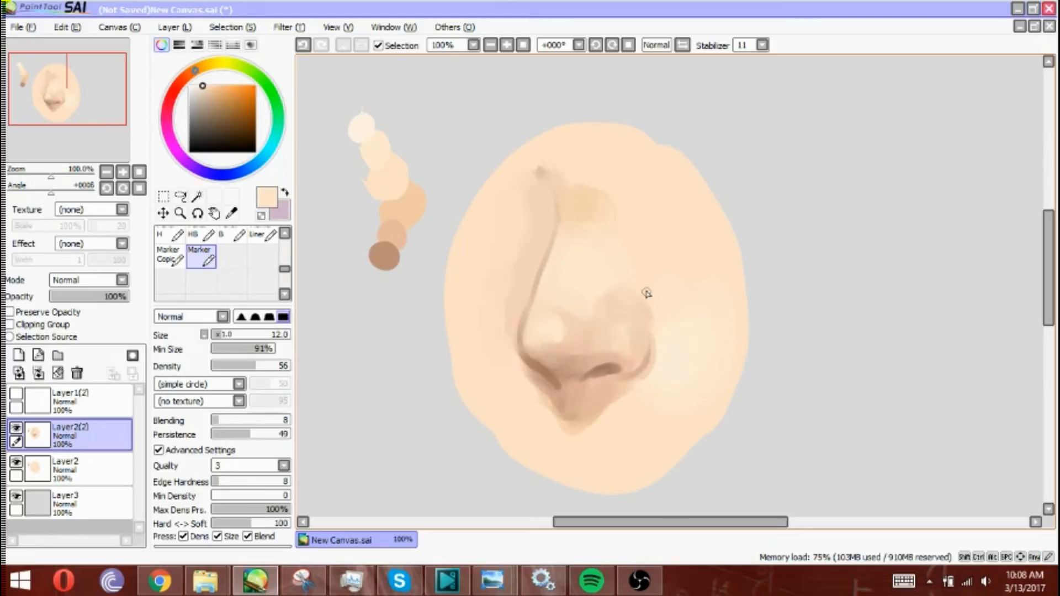
mouse_move(621, 305)
left_mouse_down()
mouse_move(600, 306)
mouse_move(615, 264)
mouse_move(619, 283)
mouse_move(608, 269)
mouse_move(606, 284)
mouse_move(548, 282)
mouse_move(552, 254)
mouse_move(544, 285)
mouse_move(562, 225)
left_mouse_up()
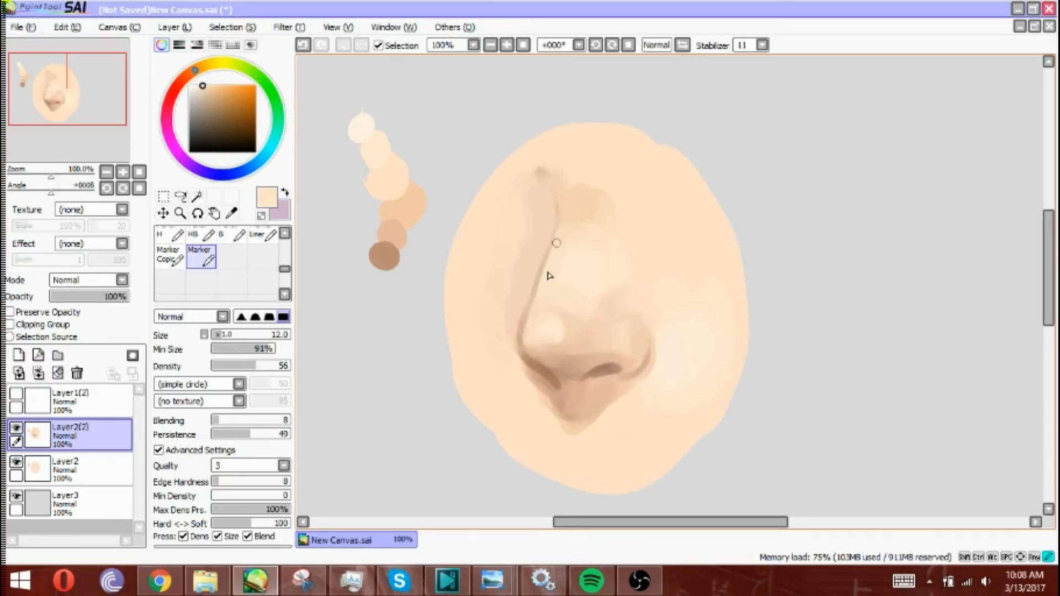
mouse_move(576, 328)
left_mouse_down()
mouse_move(581, 293)
mouse_move(588, 335)
left_mouse_up()
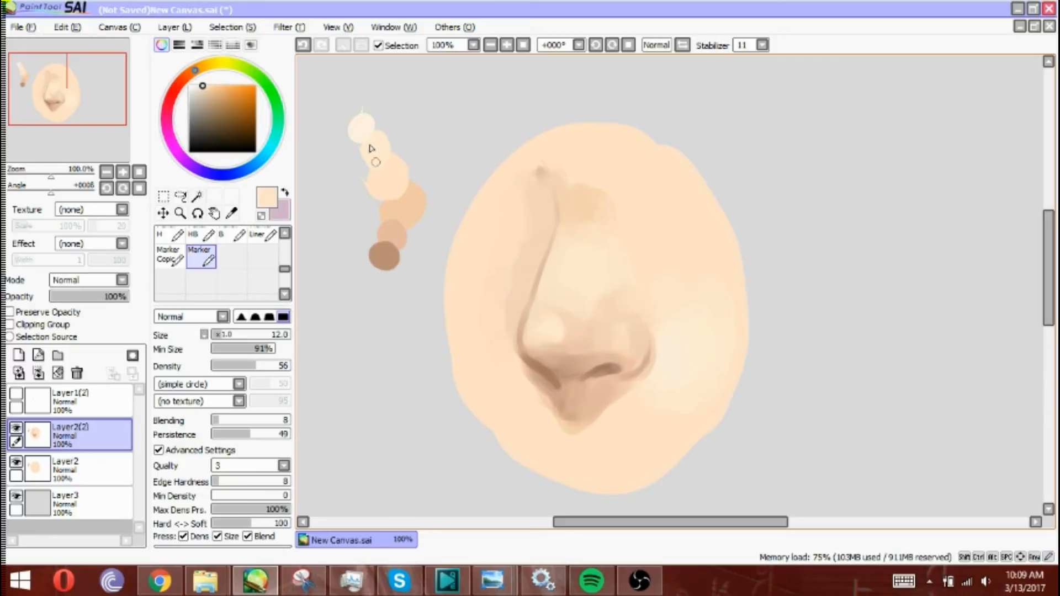
Step: Add highlights to the nose tip and nostril wing with the lightest palette tone
left_click(363, 123, "alt")
left_click(552, 343)
left_click_drag(560, 341, 626, 339)
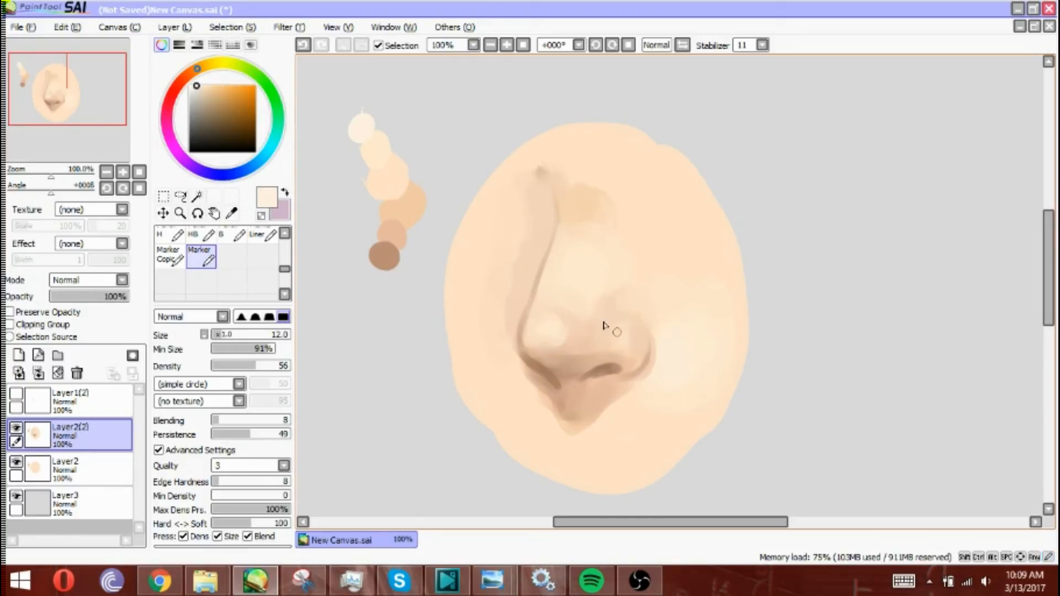
Step: Paint a thin highlight along the inner side of the bridge line with the Marker at size 5
left_click_drag(217, 336, 214, 337)
left_click_drag(559, 240, 560, 233)
mouse_move(560, 233)
left_mouse_down()
mouse_move(551, 262)
mouse_move(558, 225)
mouse_move(542, 284)
left_mouse_up()
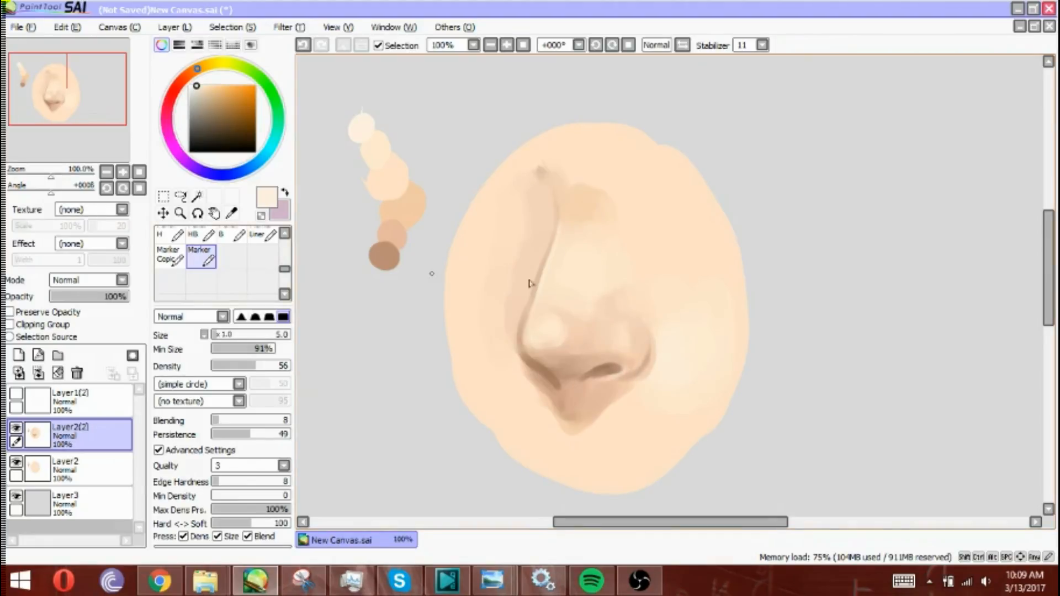
Step: Soften the shadow edges under the nose and above the nostril wing with sampled skin tones at Marker size 32
right_click(379, 157)
left_click_drag(224, 335, 237, 336)
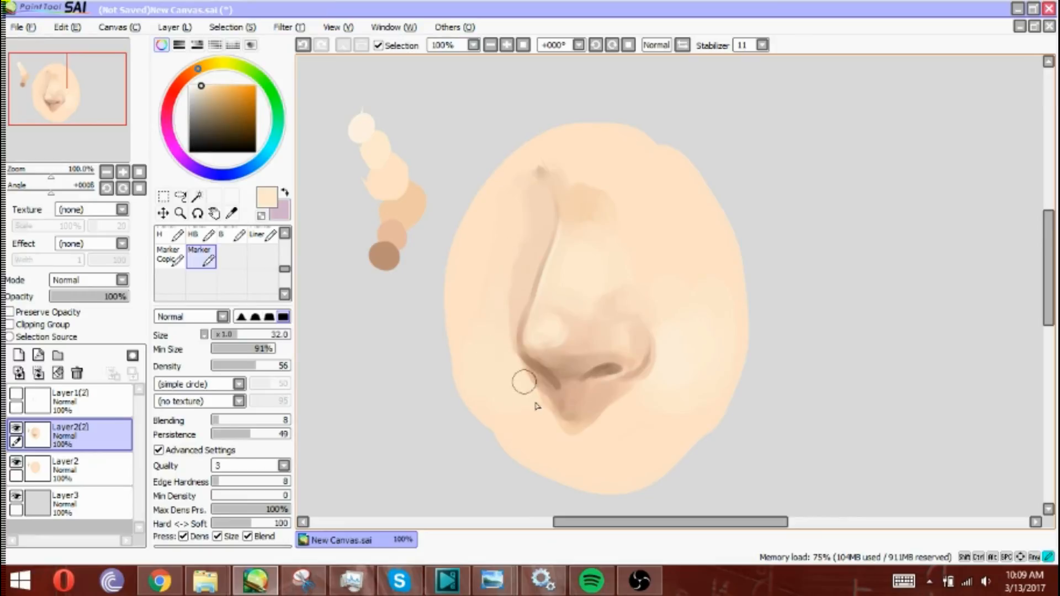
left_click(599, 406, "alt")
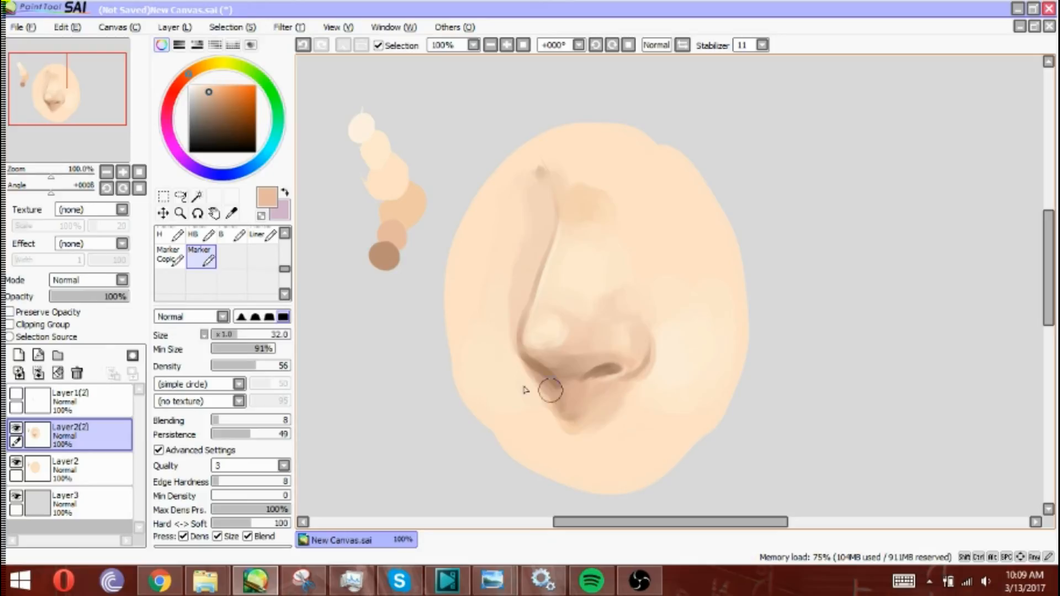
mouse_move(535, 384)
left_mouse_down()
mouse_move(542, 402)
mouse_move(524, 381)
left_mouse_up()
left_click_drag(524, 381, 539, 419)
left_click(621, 397, "alt")
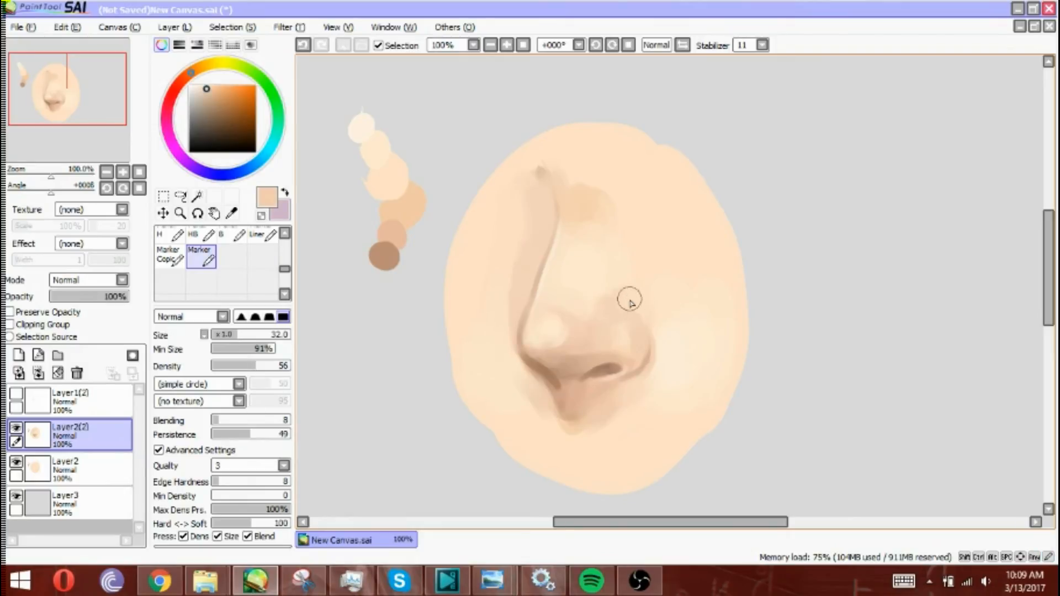
left_click(607, 302, "alt")
left_click(494, 46)
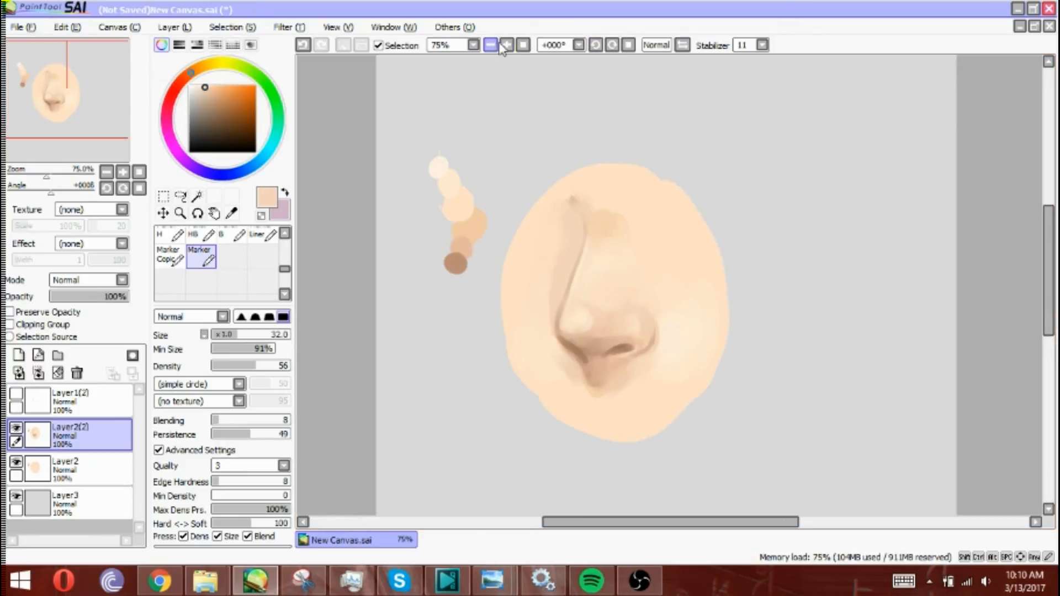
left_click(506, 46)
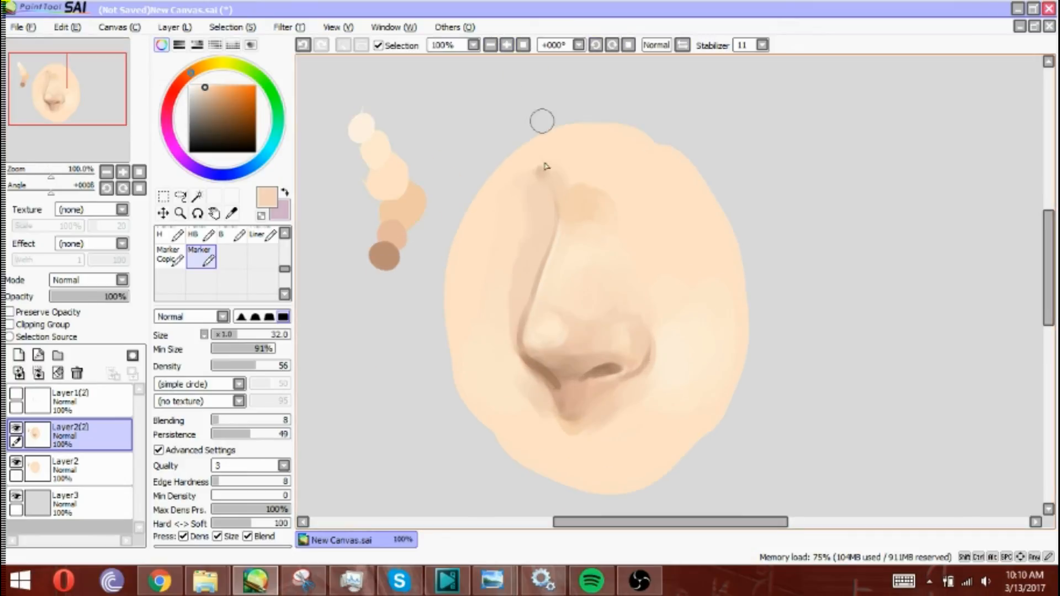
left_click(683, 46)
left_click(683, 45)
Step: Try to darken the right nostril with a deeper brown at Marker size 14, and undo the stroke
right_click(603, 369)
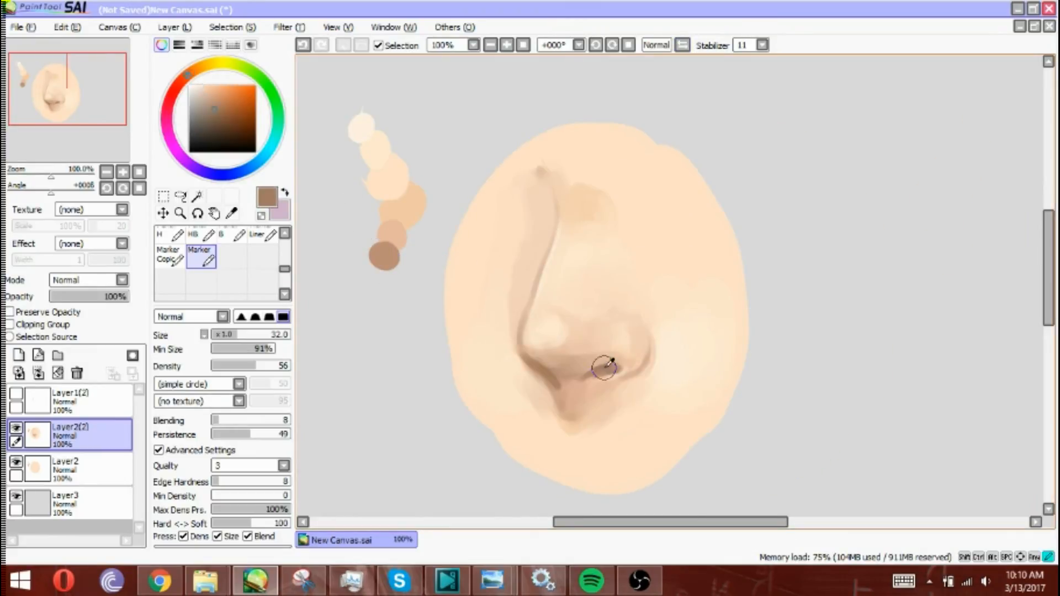
left_click_drag(217, 110, 223, 119)
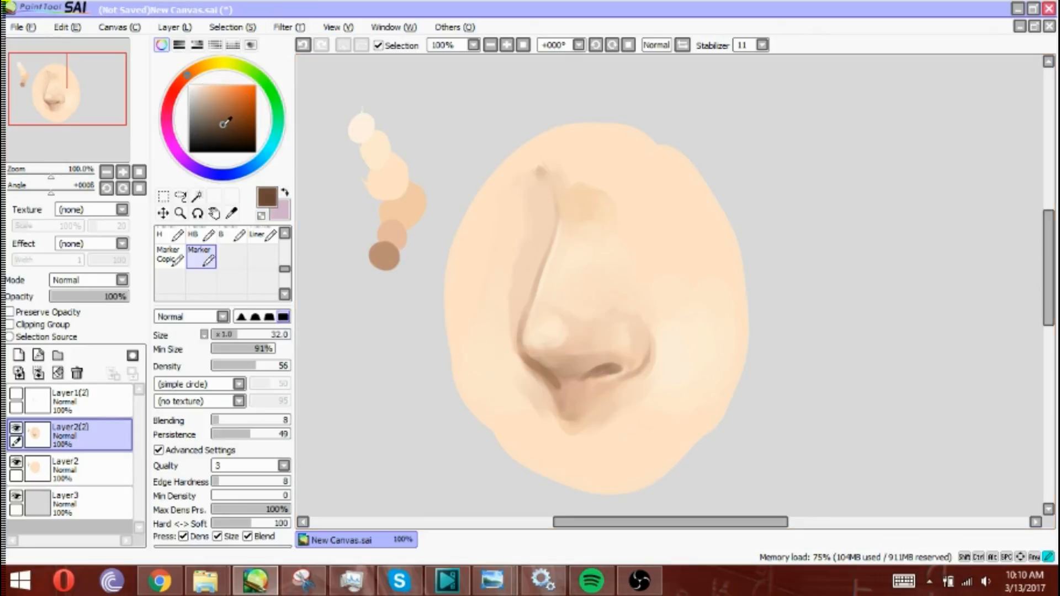
left_click(227, 338)
left_click_drag(227, 338, 223, 337)
left_click_drag(603, 369, 590, 379)
key("ctrl+z")
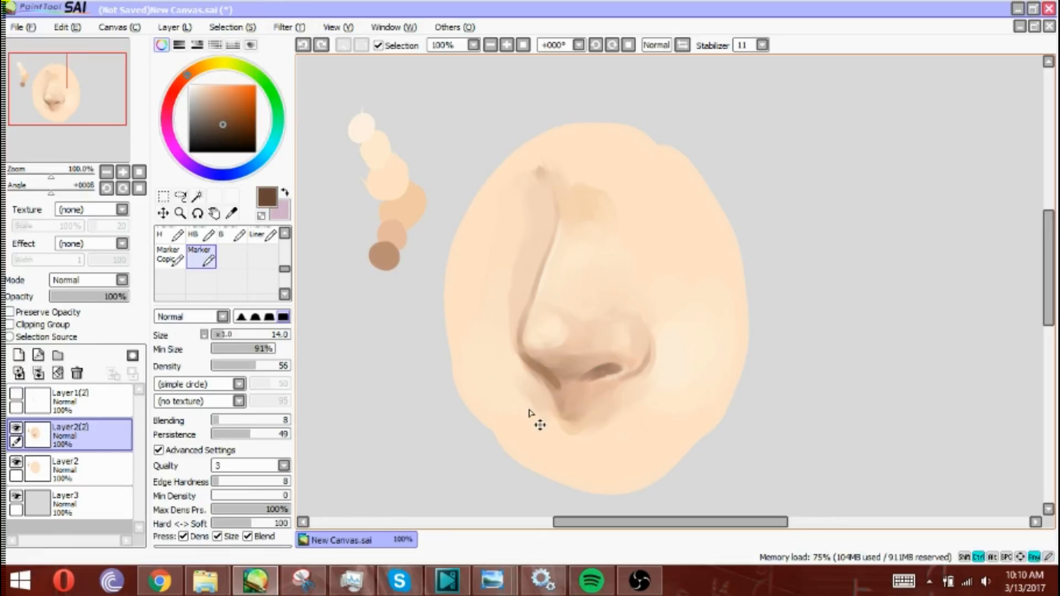
Step: Fill the right nostril with very dark brown at Marker size 8, and resample the darkest palette brown
left_click(235, 134)
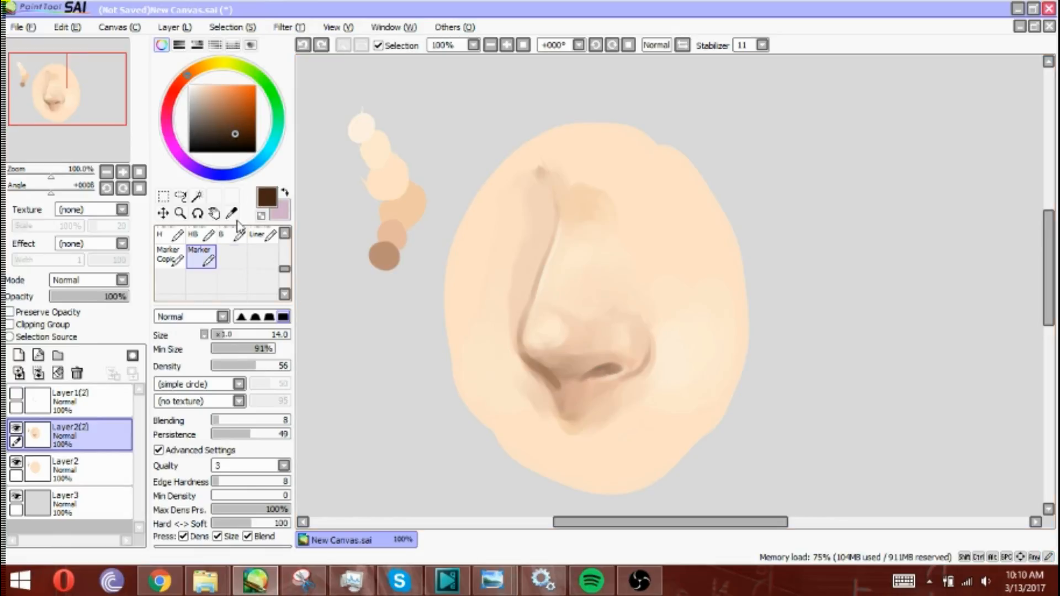
left_click(219, 335)
left_click_drag(589, 376, 611, 369)
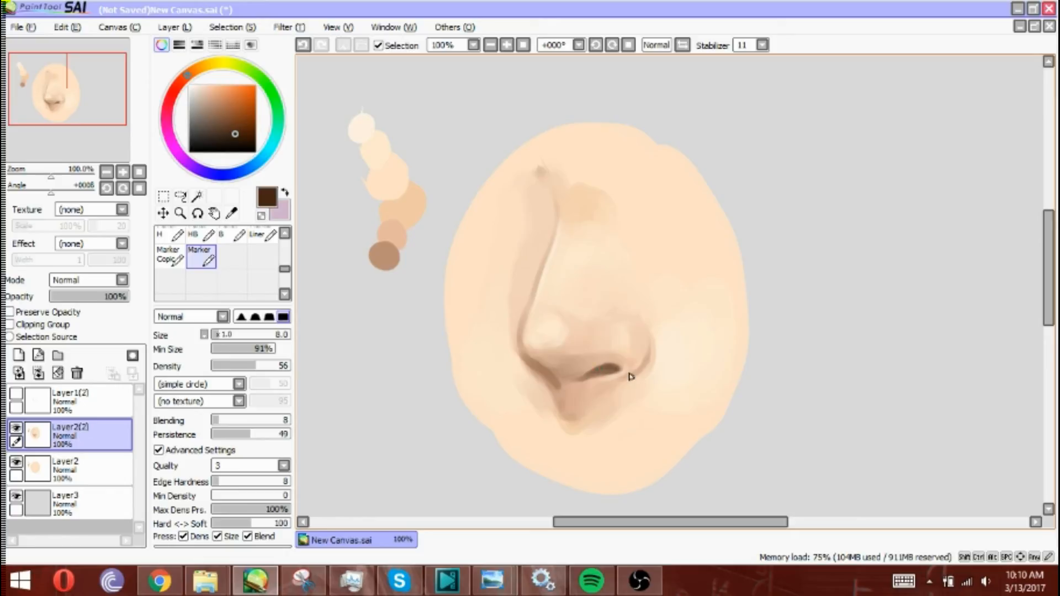
left_click(385, 265, "alt")
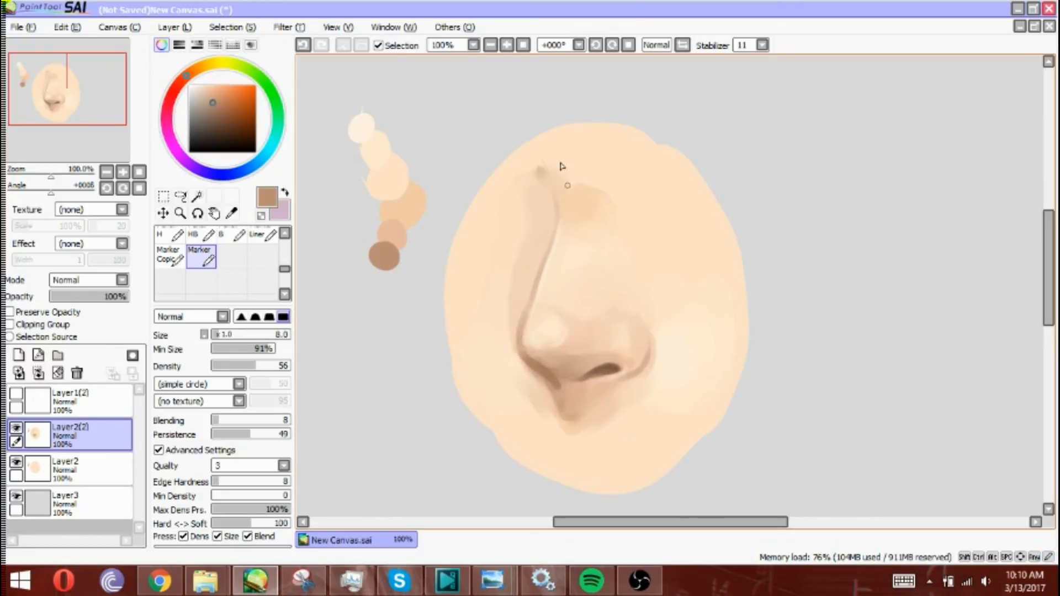
left_click(490, 47)
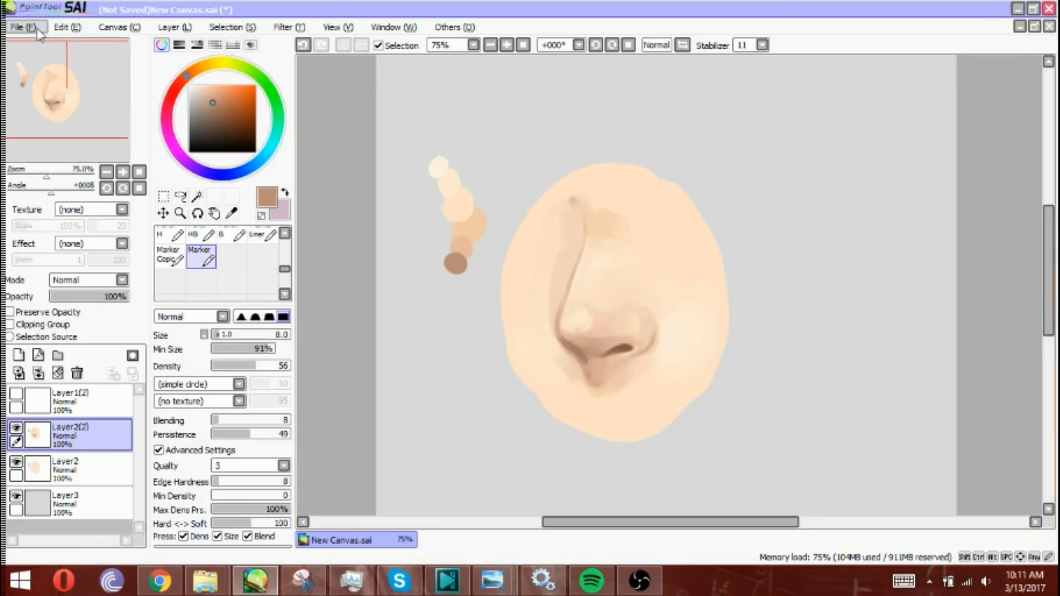
left_click(623, 585)
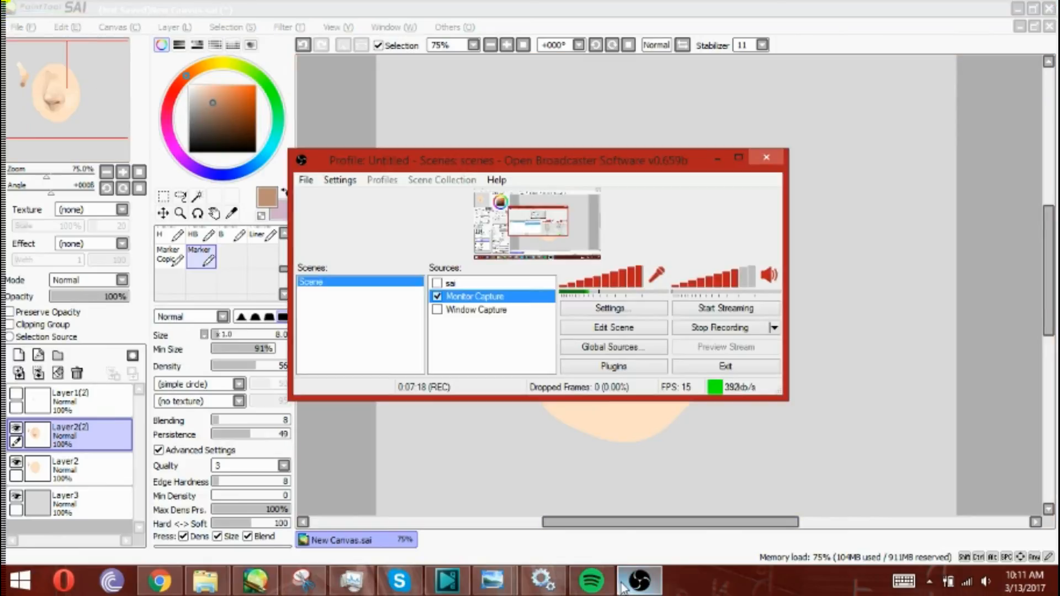